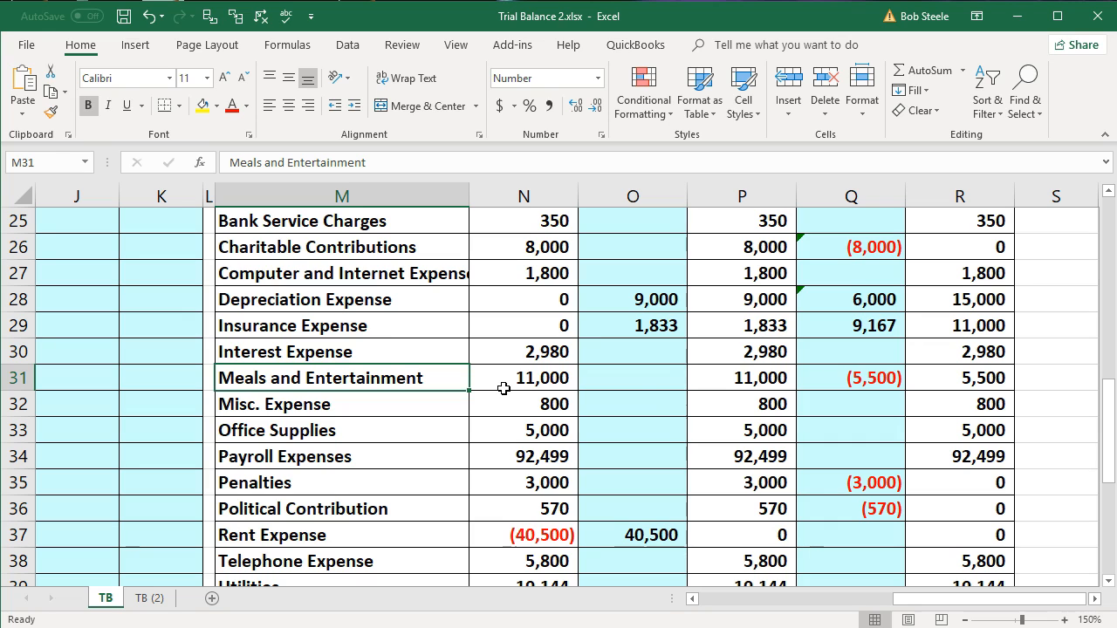
Examine the Meals and Entertainment row's unadjusted, adjusted and tax amounts and their formulas in columns N to R.
left_click(833, 383)
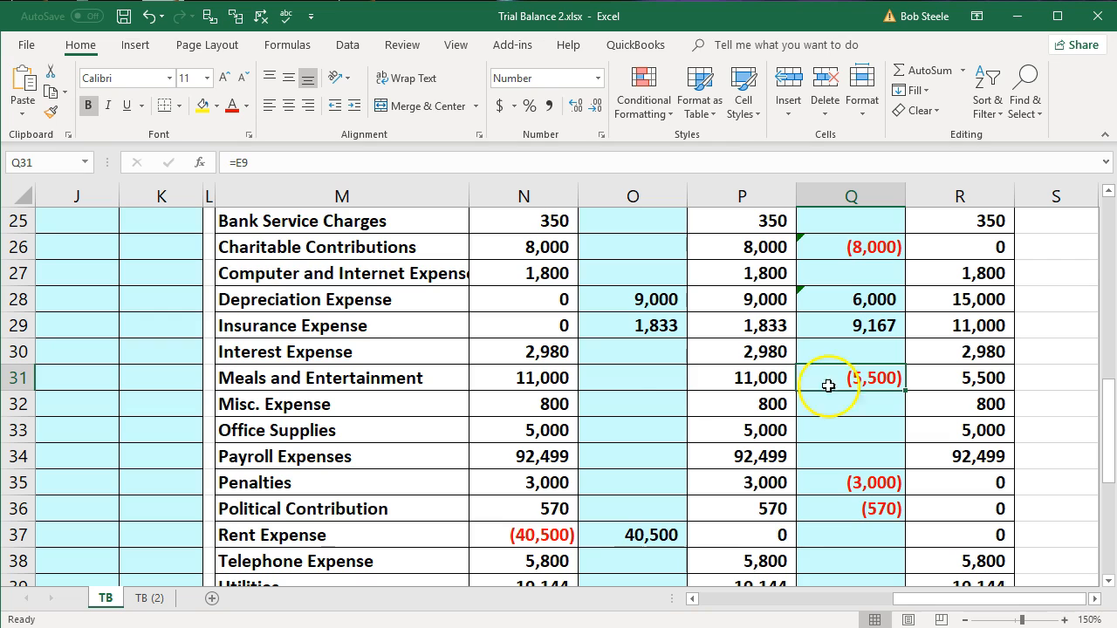
left_click(657, 377)
left_click(574, 379)
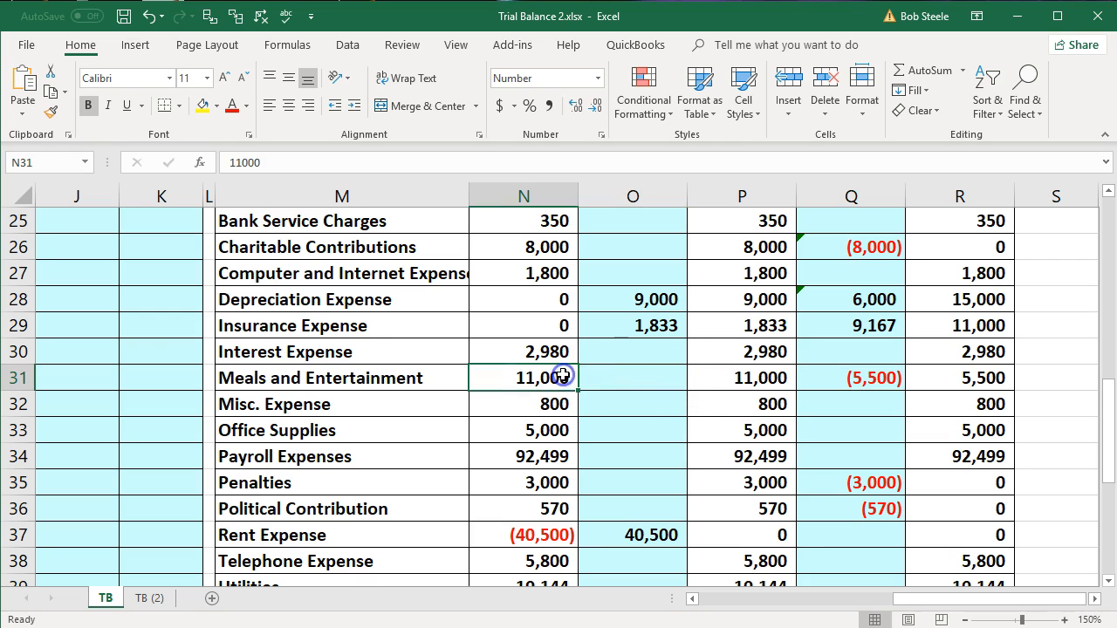
left_click(693, 379)
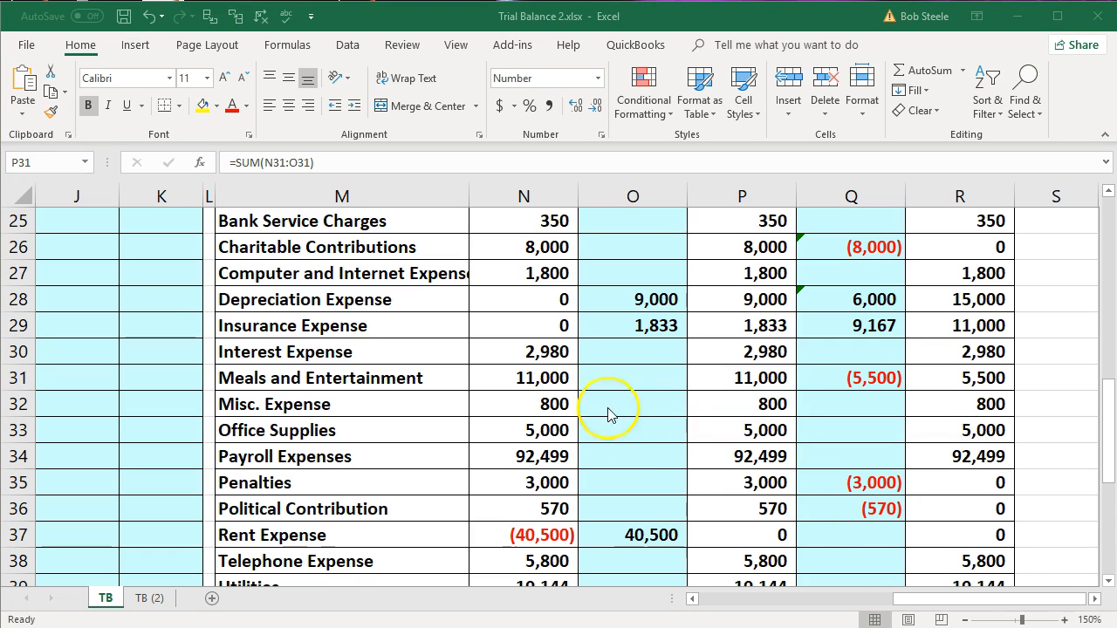
left_click(534, 375)
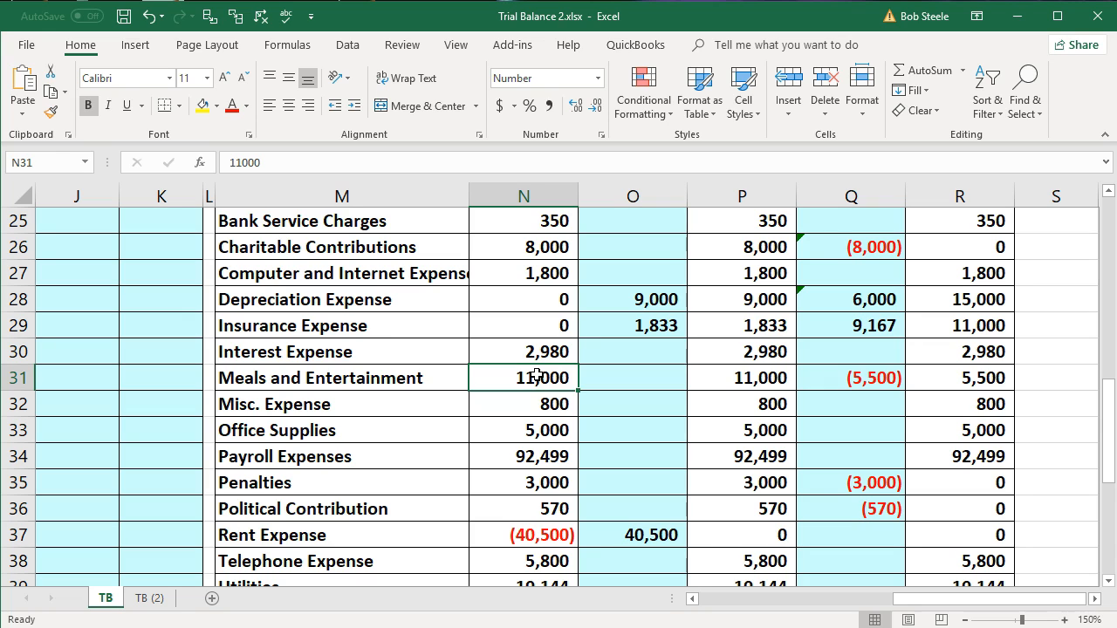
left_click(973, 375)
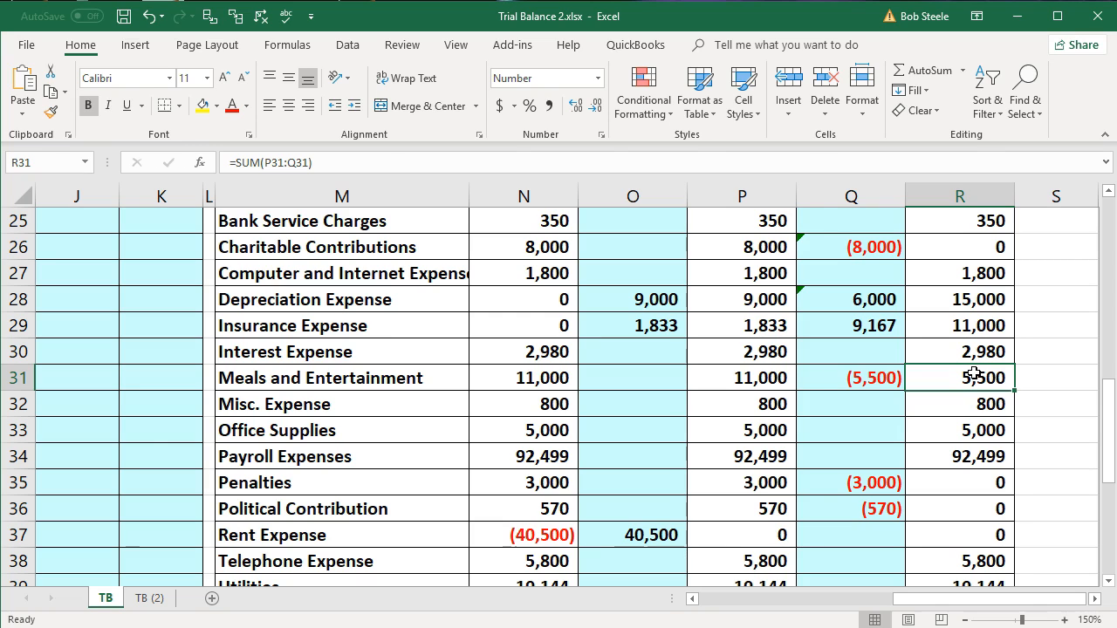
left_click(568, 378)
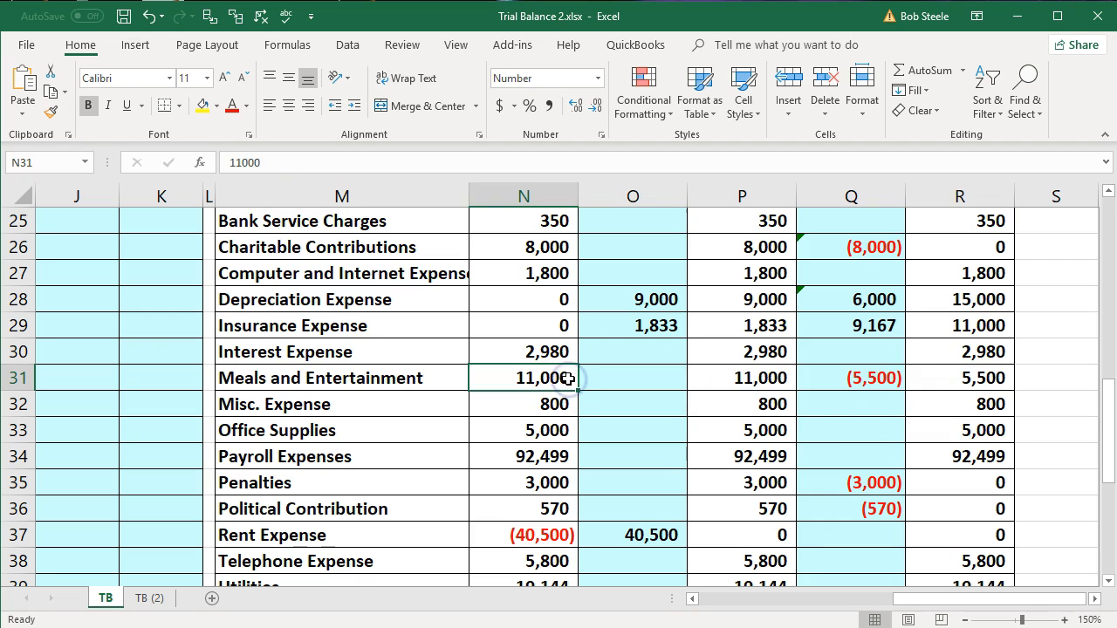
left_click(786, 378)
left_click(812, 381)
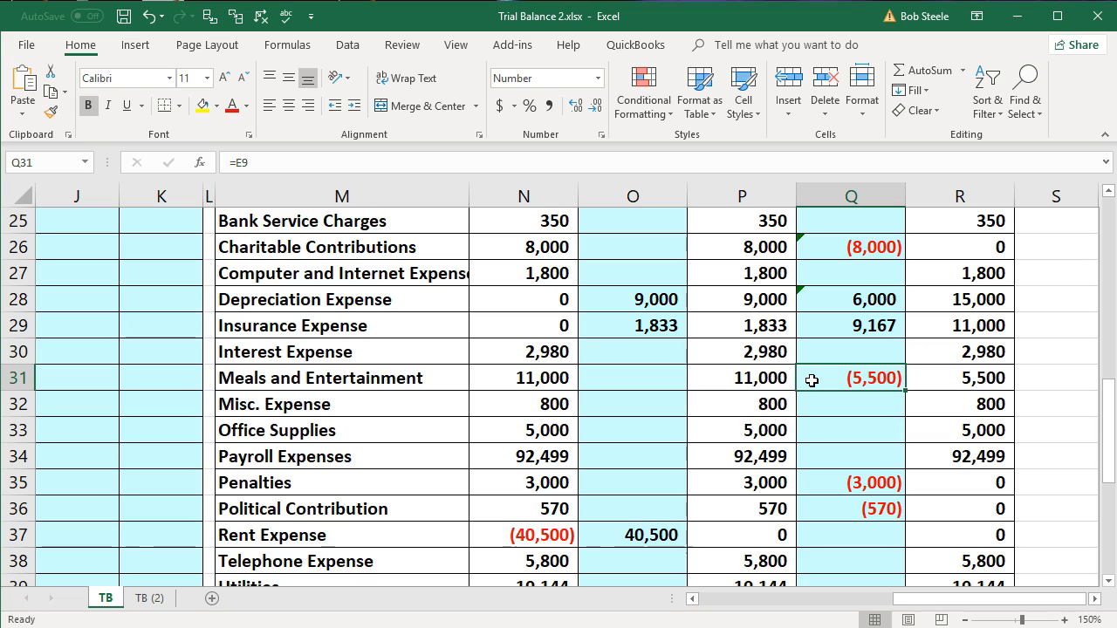
left_click(787, 380)
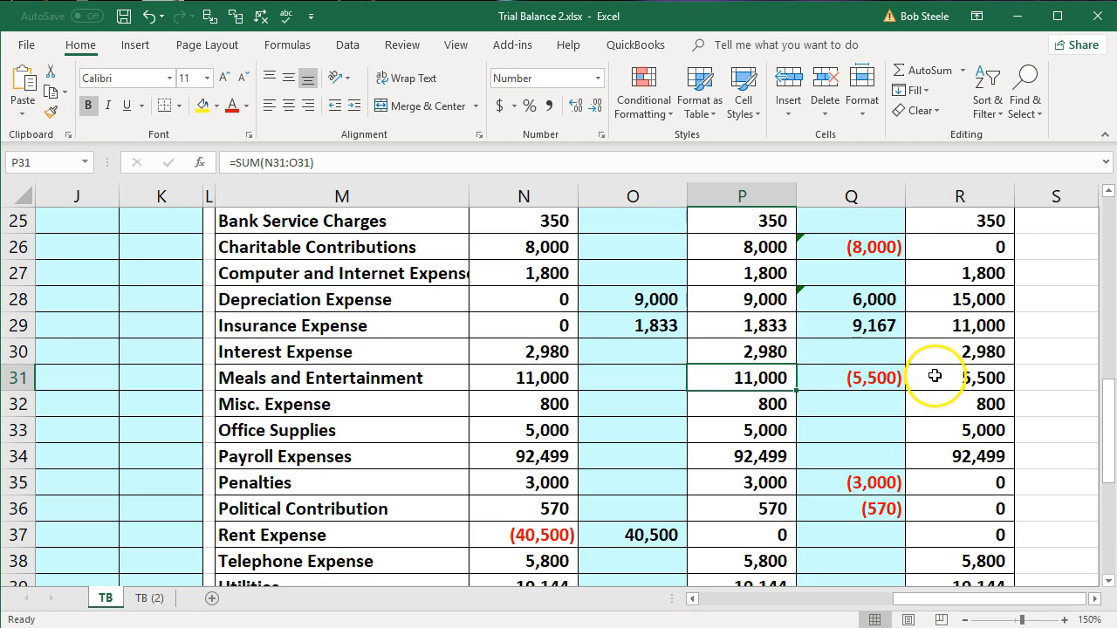
Highlight the Meals and Entertainment account name in cell M31 with yellow fill.
left_click(416, 387)
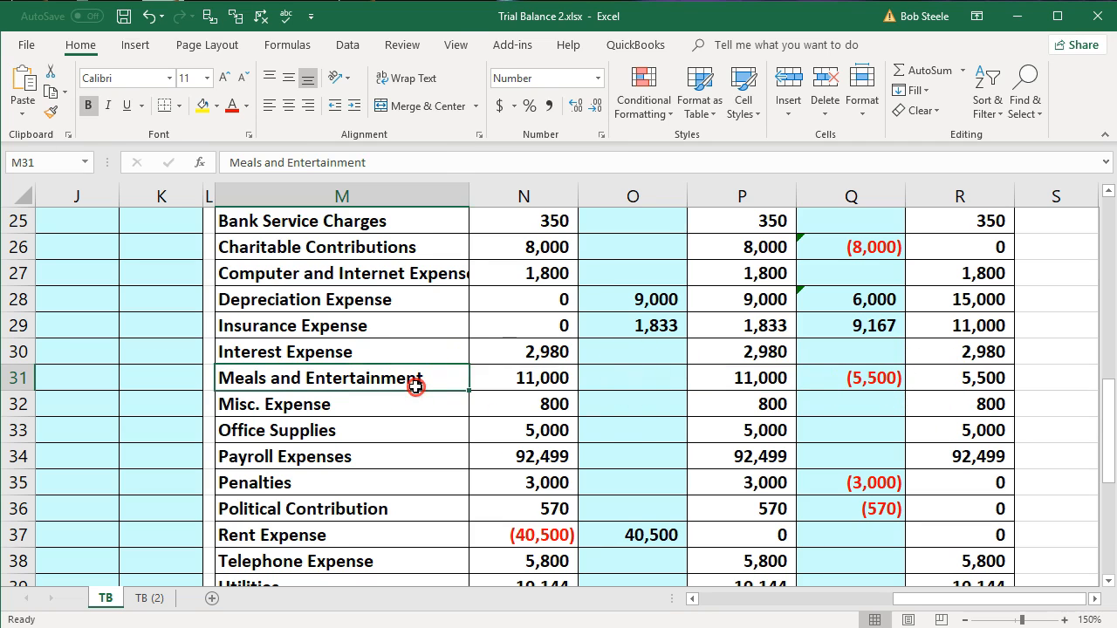
right_click(416, 387)
left_click(484, 434)
left_click(333, 460)
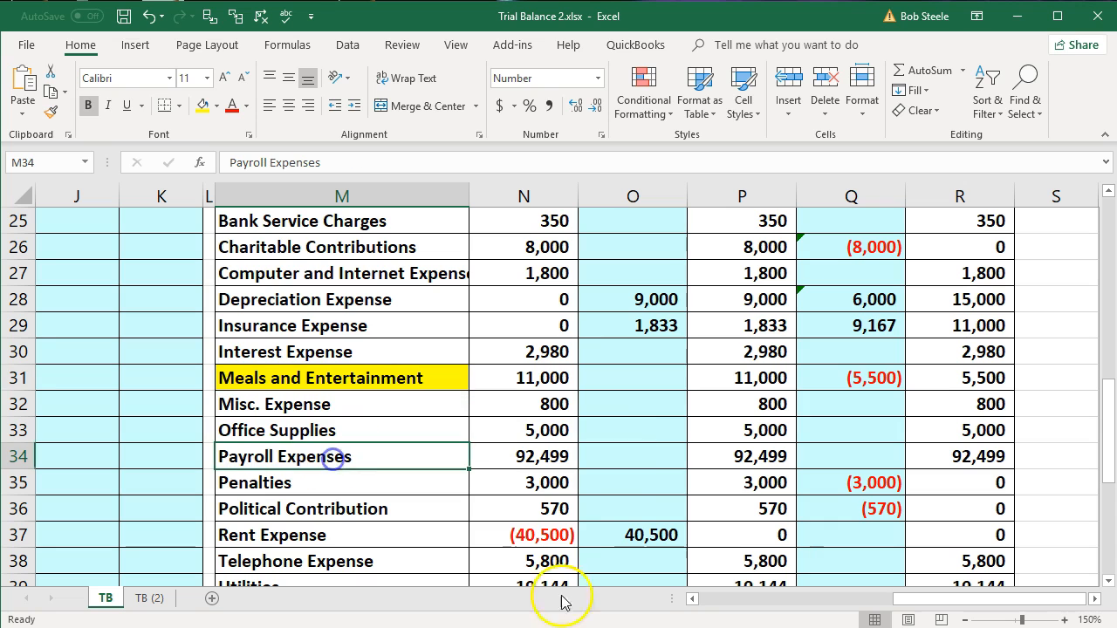
Begin a new journal entry below entry 16 by entering the type code A in cell G26.
left_click_drag(902, 598, 662, 598)
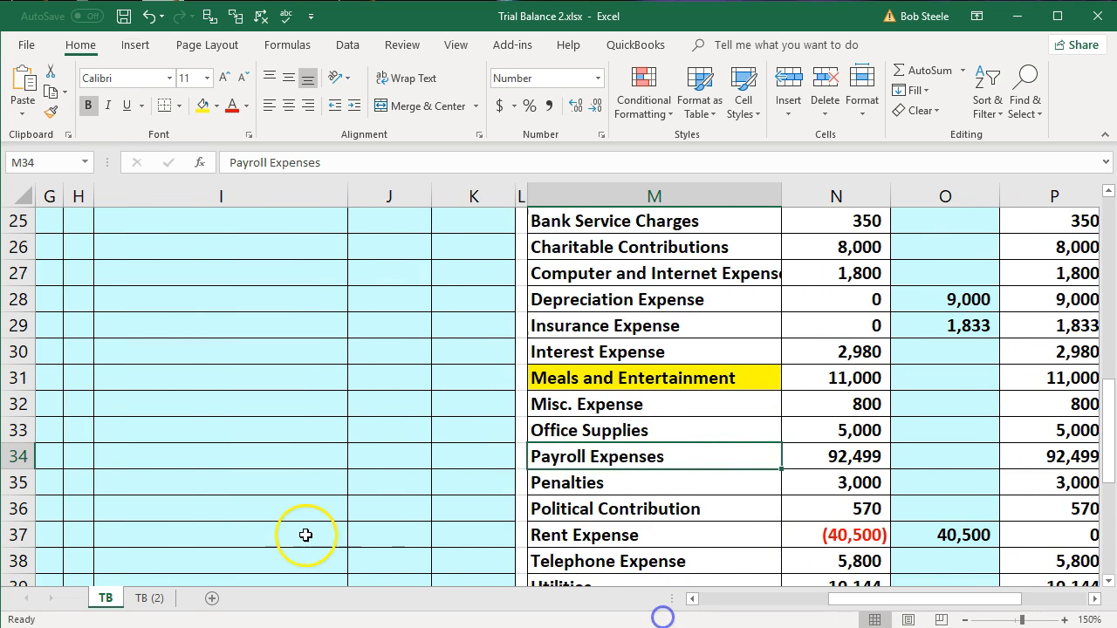
scroll(292, 529, "up", 3)
left_click(59, 482)
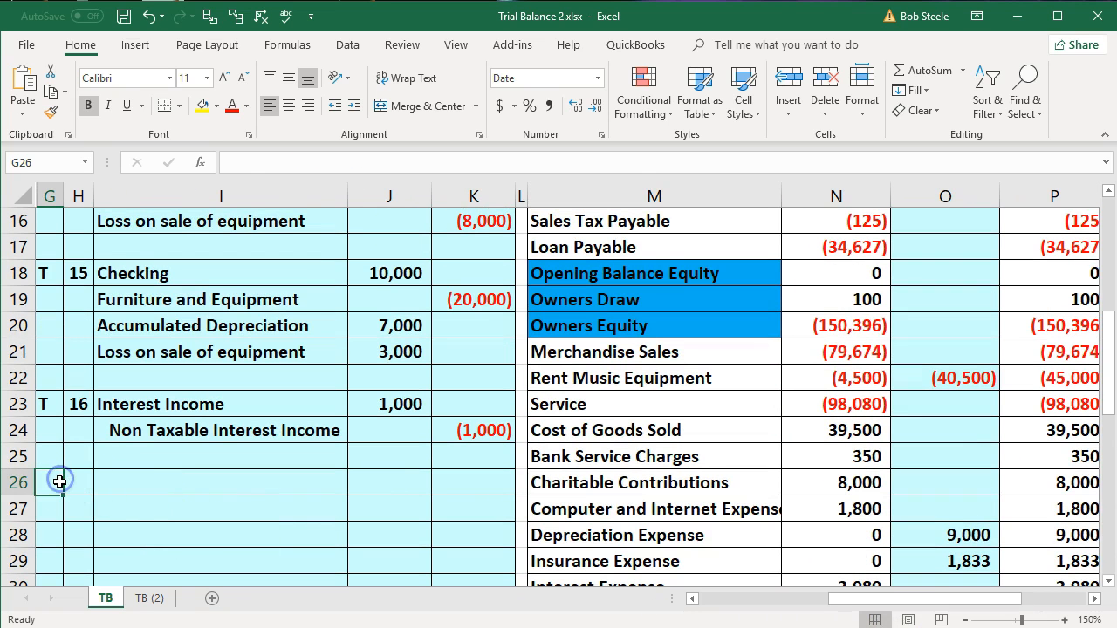
type("A")
key("Tab")
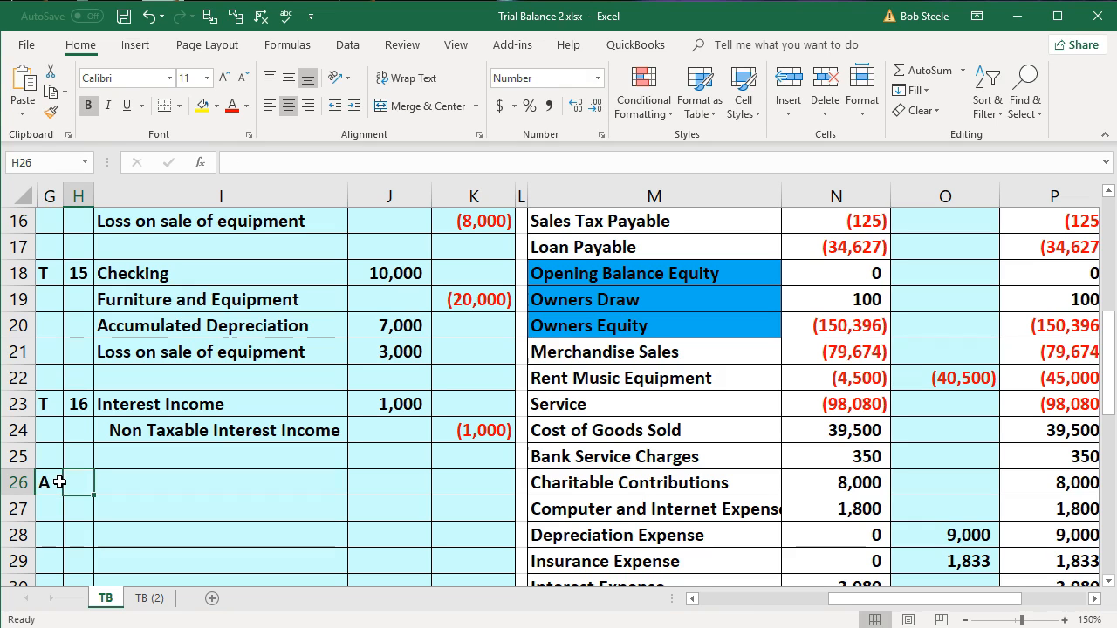
Number the new entry in H26 with a formula adding 1 to the previous entry number, =H23+1.
type("=")
key("Up")
key("Up")
key("Up")
type("+")
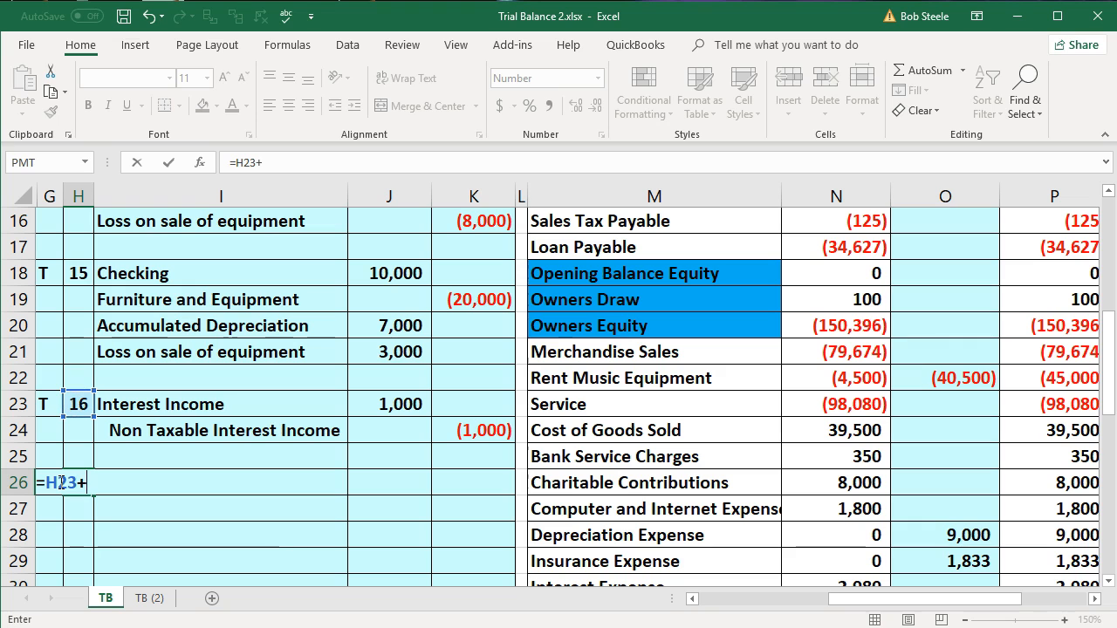
type("1")
key("Return")
key("Up")
key("Right")
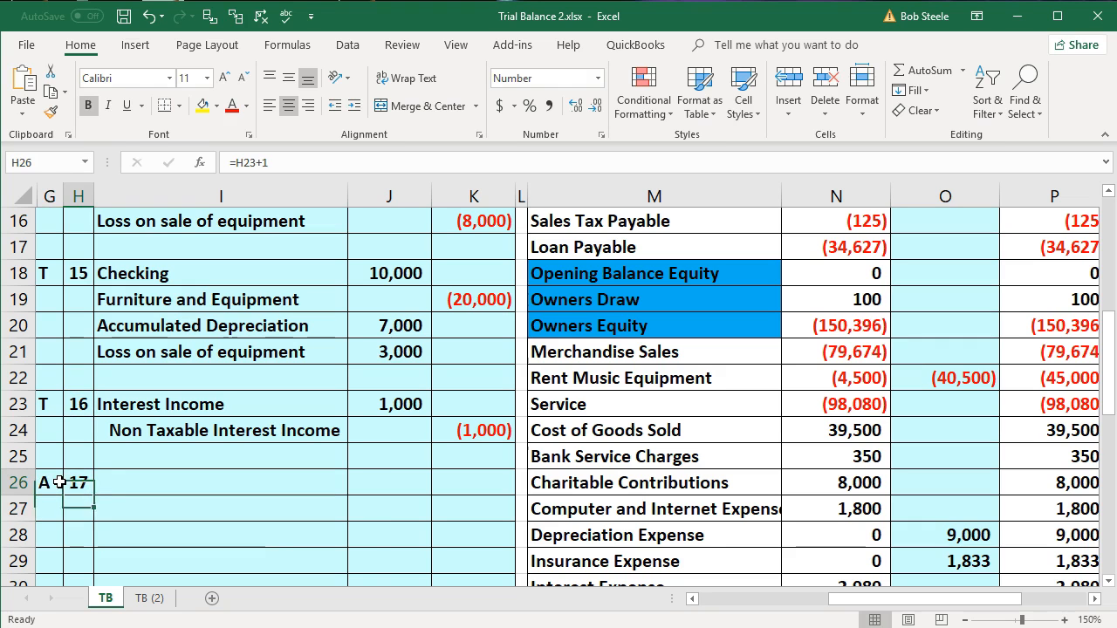
Copy the Meals and Entertainment account name into I27 without its yellow fill and indent it as the credit line.
scroll(724, 539, "down", 2)
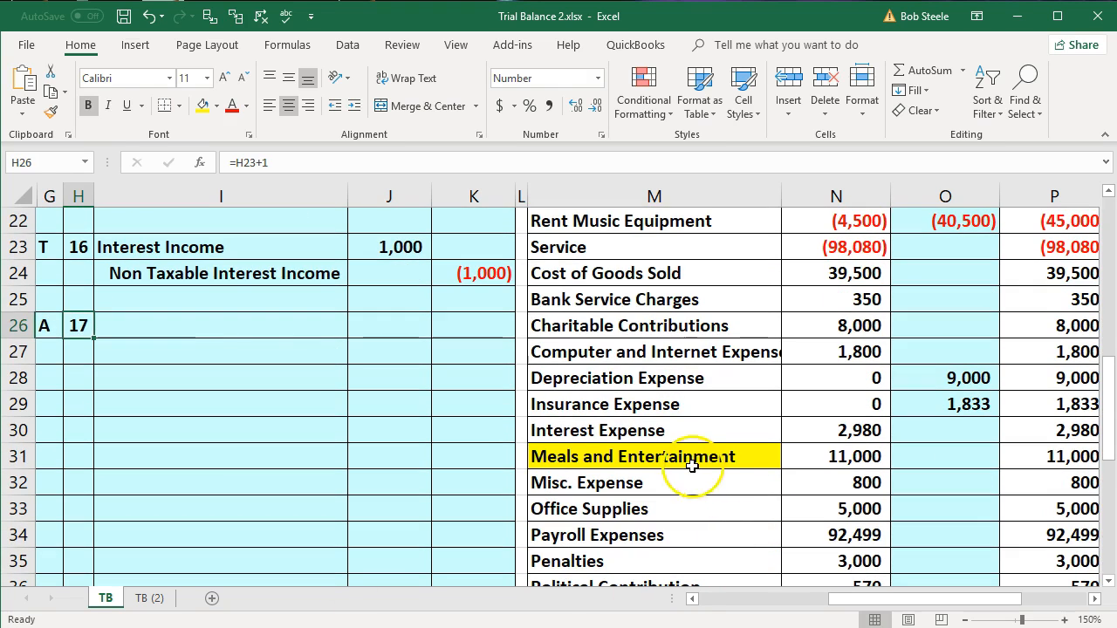
left_click(692, 465)
right_click(693, 465)
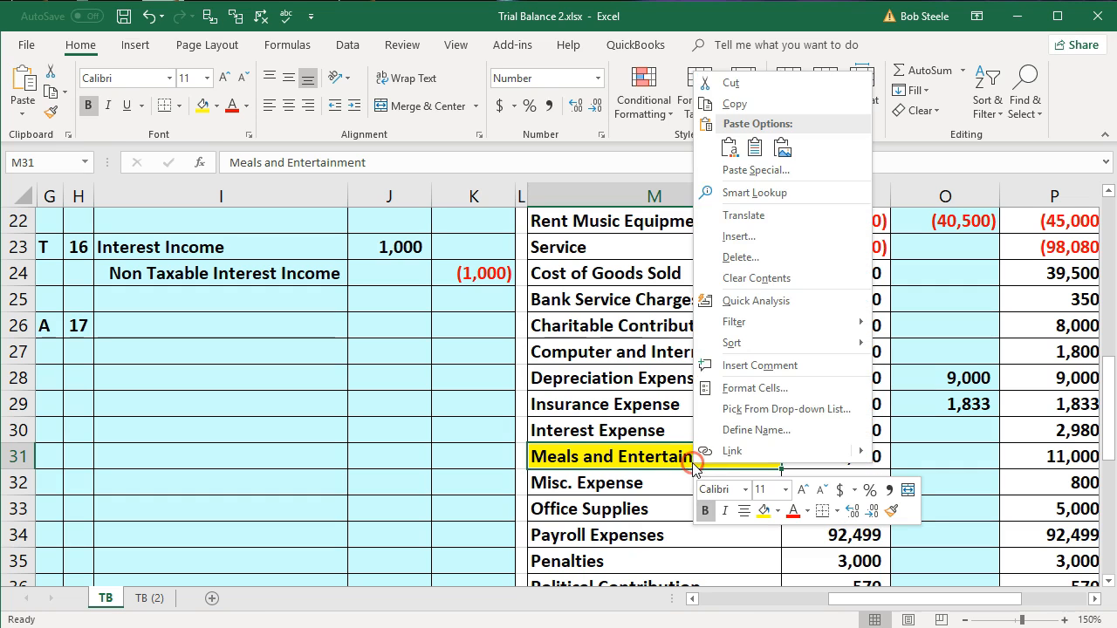
left_click(735, 105)
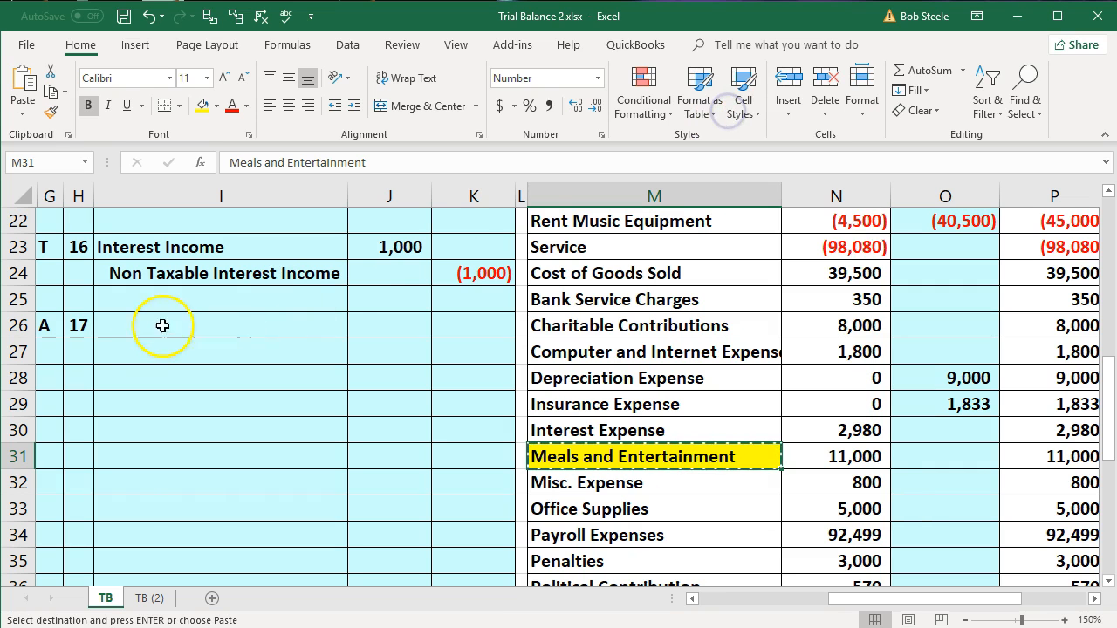
left_click(120, 350)
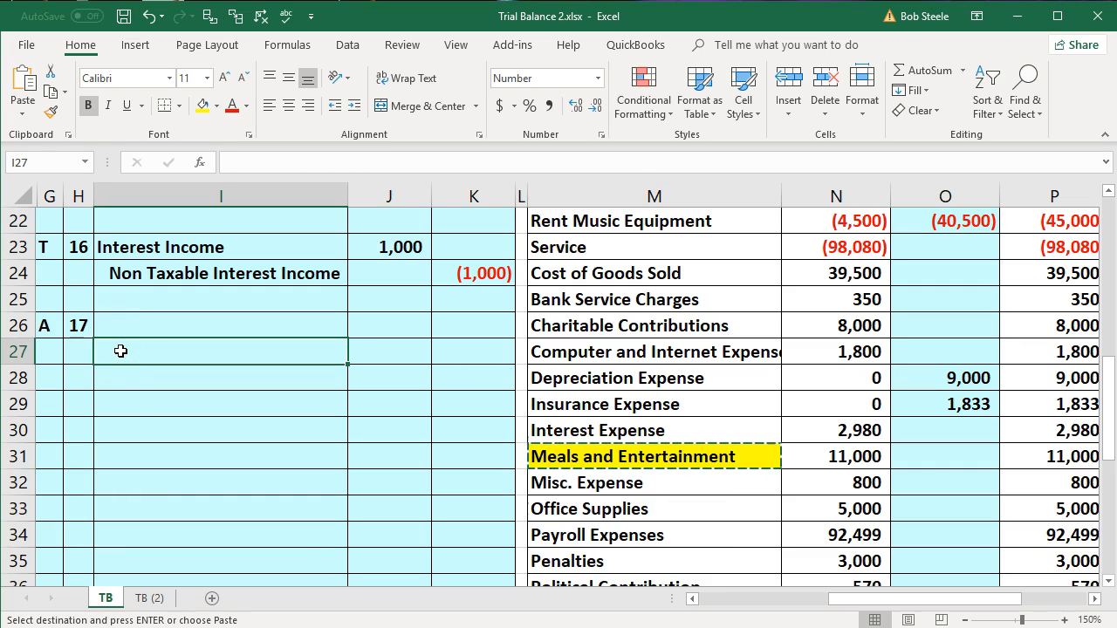
right_click(120, 352)
left_click(181, 427)
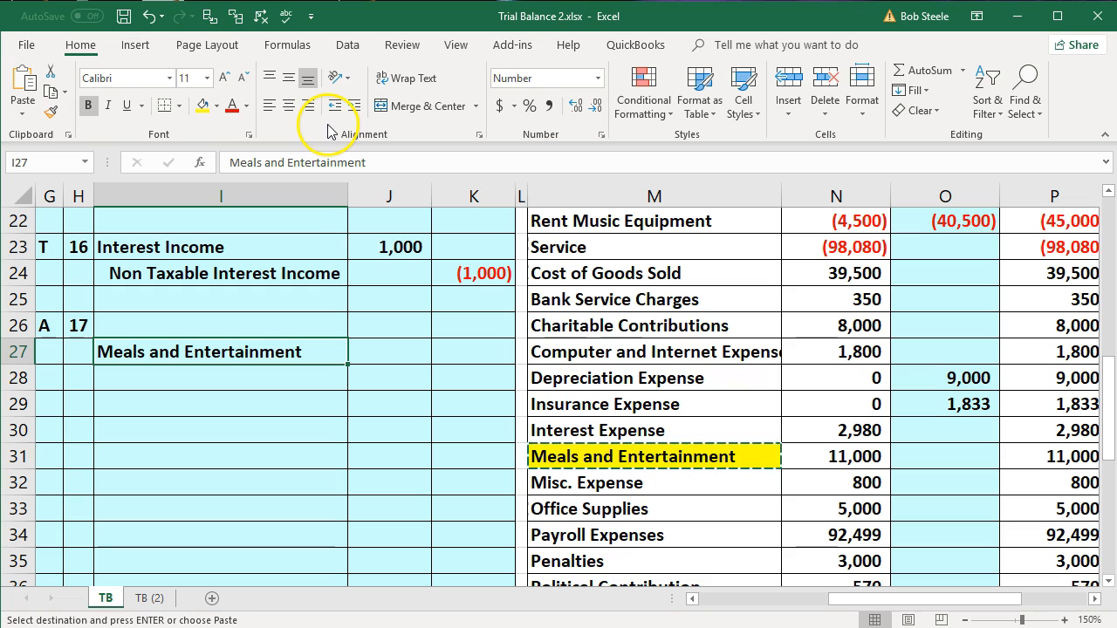
left_click(354, 105)
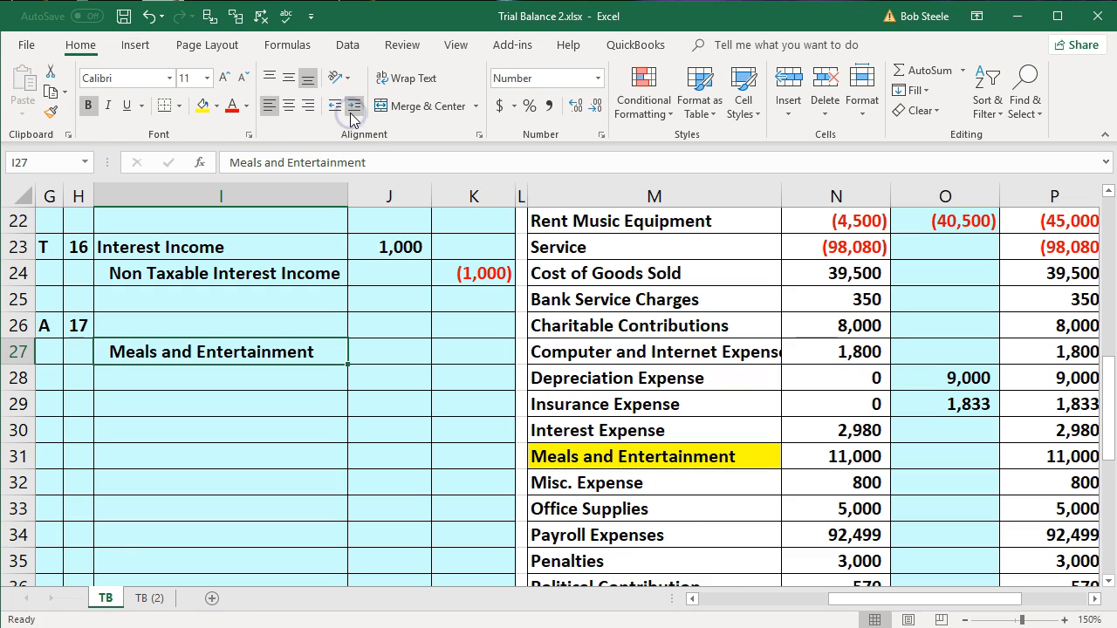
Enter a credit of -2300 for Meals and Entertainment in cell K27.
double_click(460, 347)
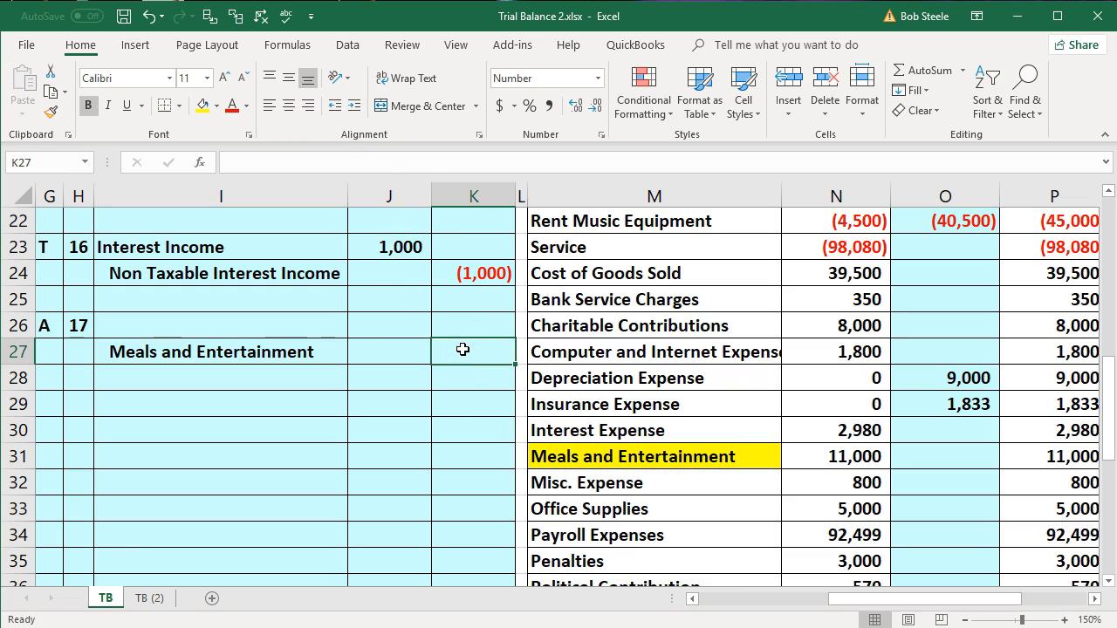
type("-2300")
key("Return")
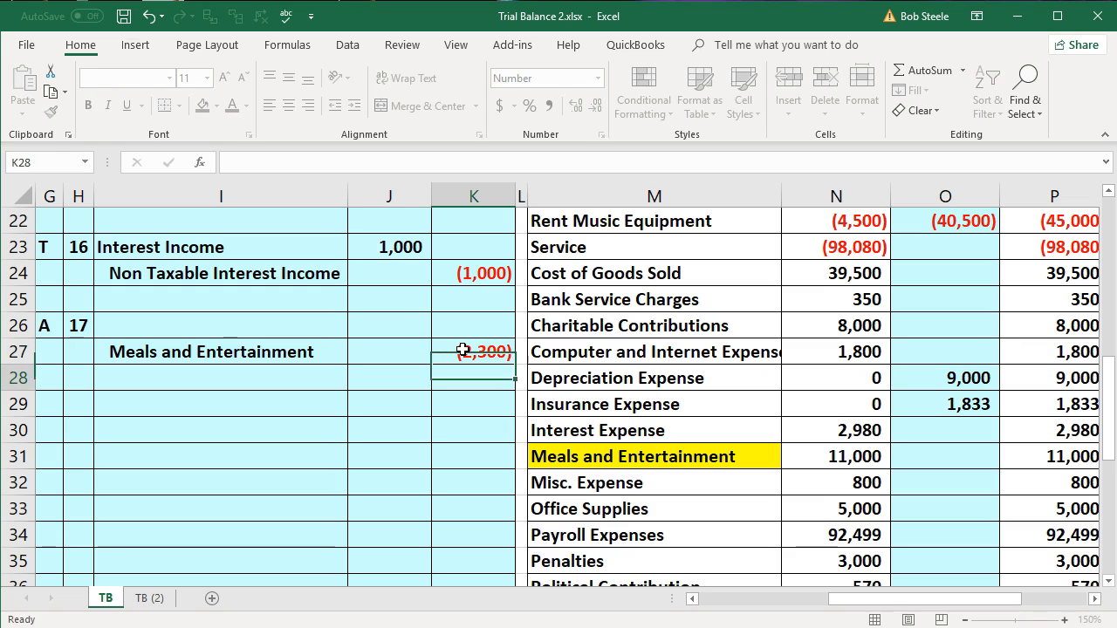
left_click(459, 385)
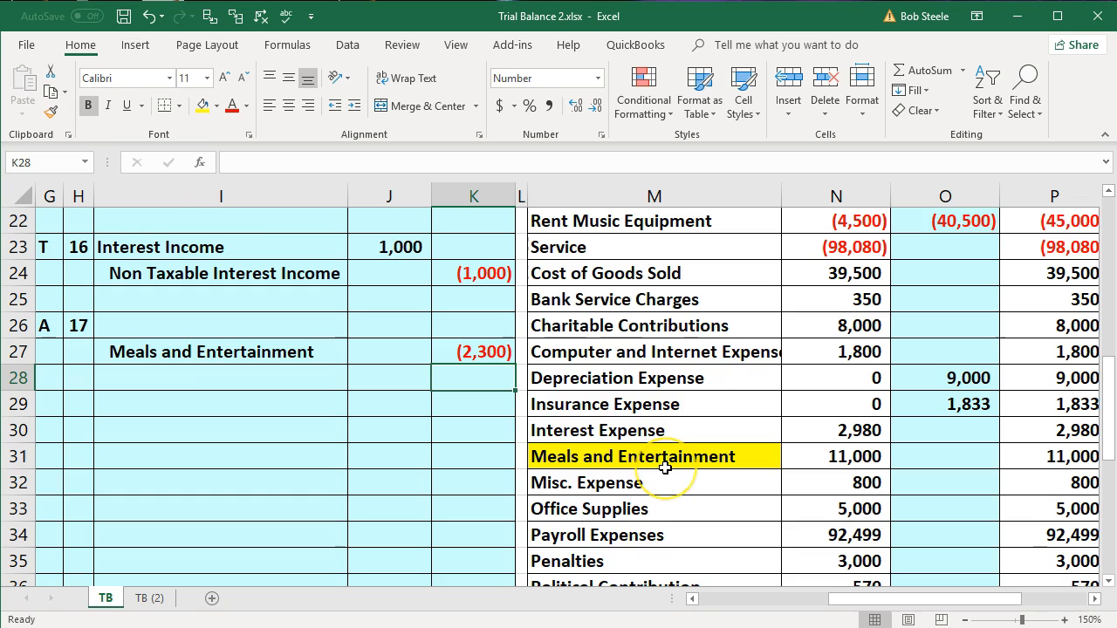
Copy the Owners Draw account name from M19 into I26 as values only, as the entry's debit line.
scroll(665, 466, "up", 1)
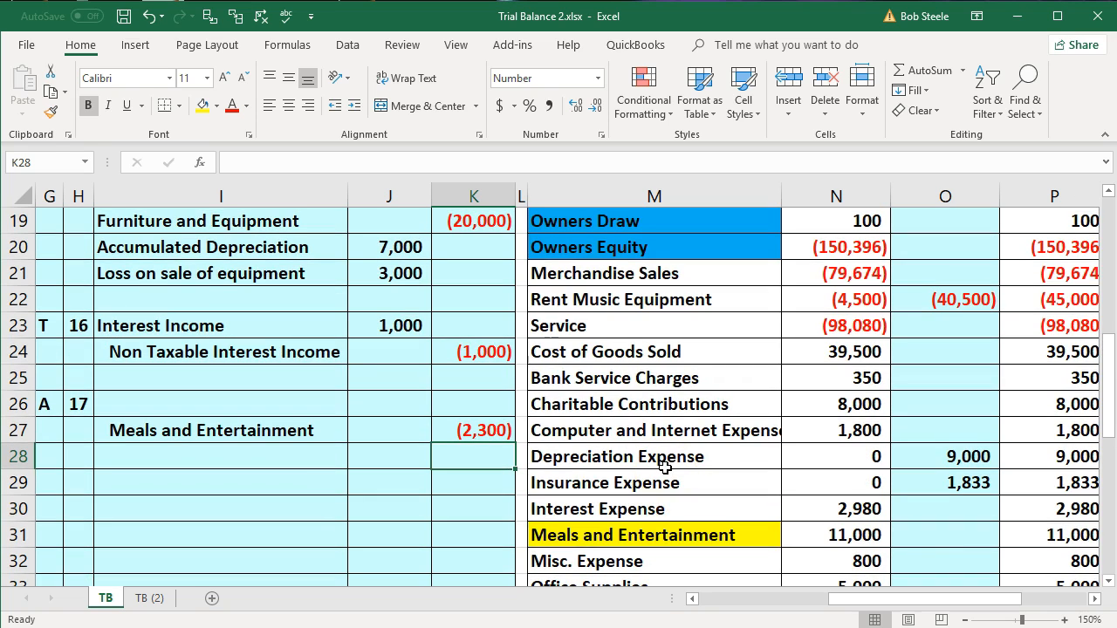
scroll(665, 467, "up", 1)
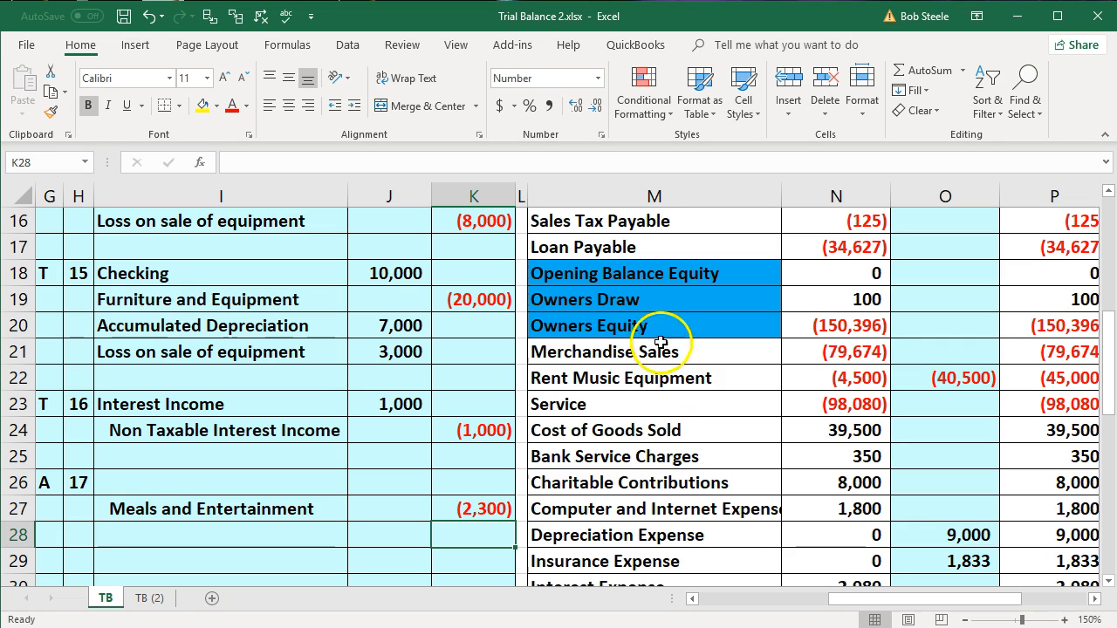
left_click(637, 300)
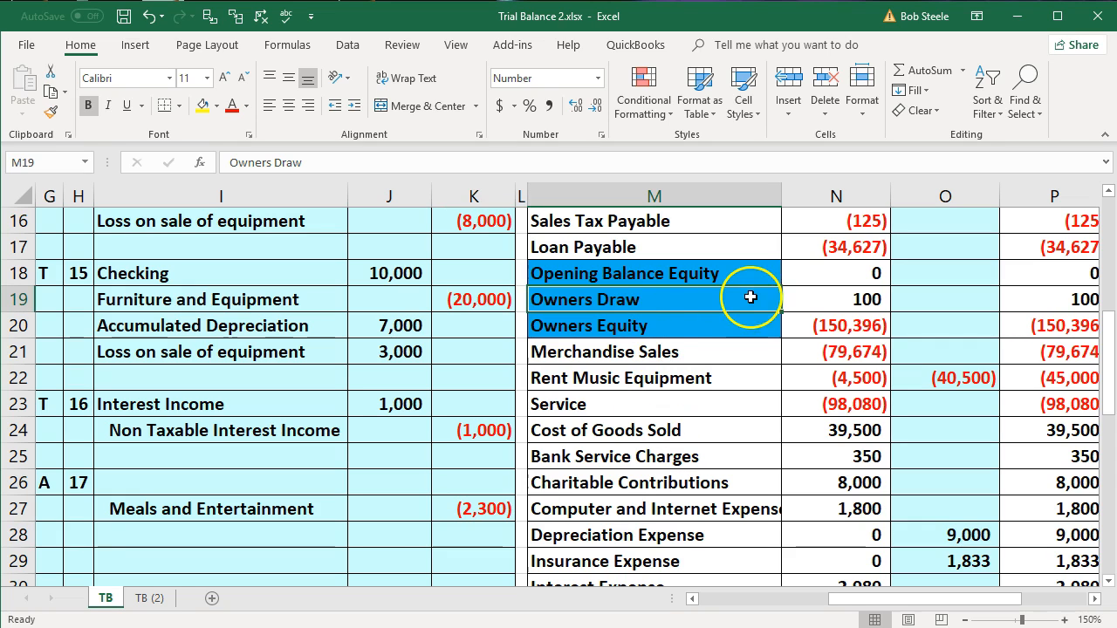
right_click(706, 300)
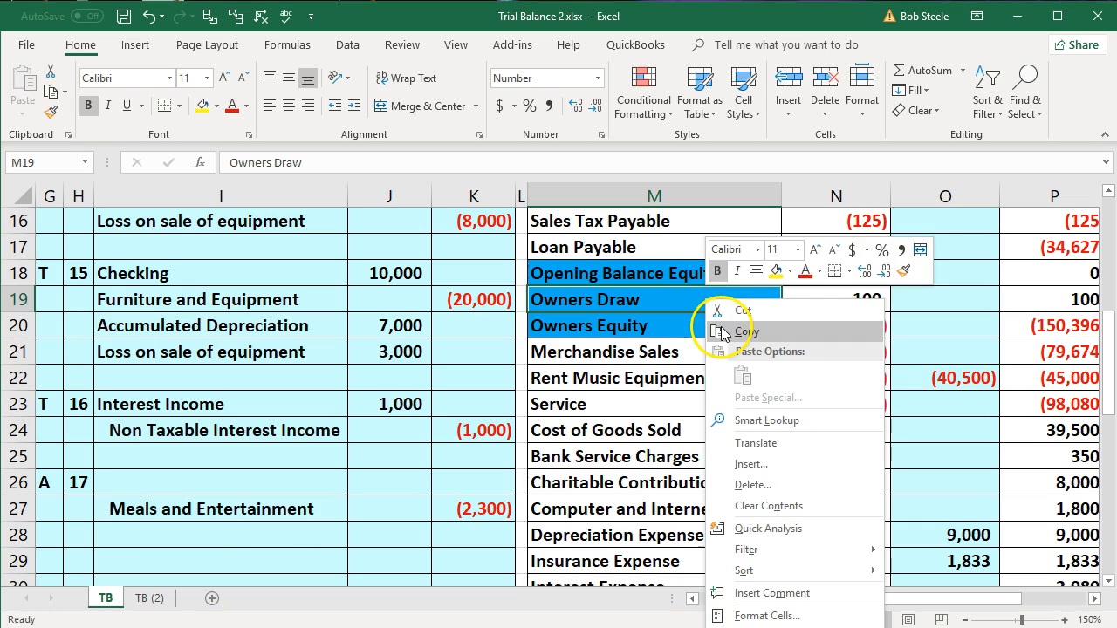
left_click(733, 332)
left_click(282, 488)
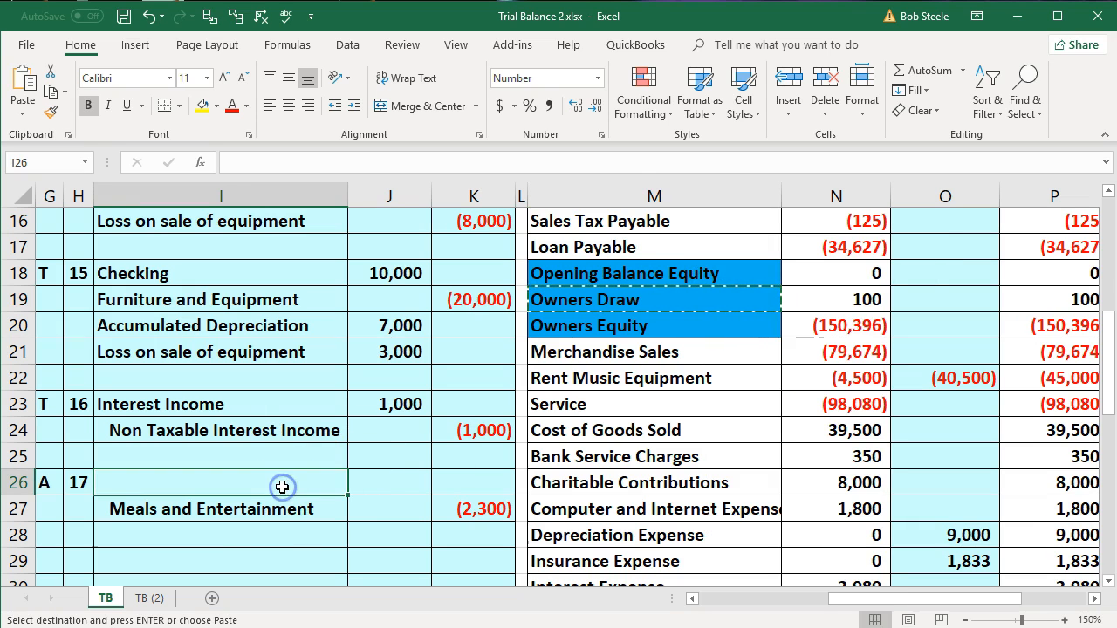
right_click(282, 488)
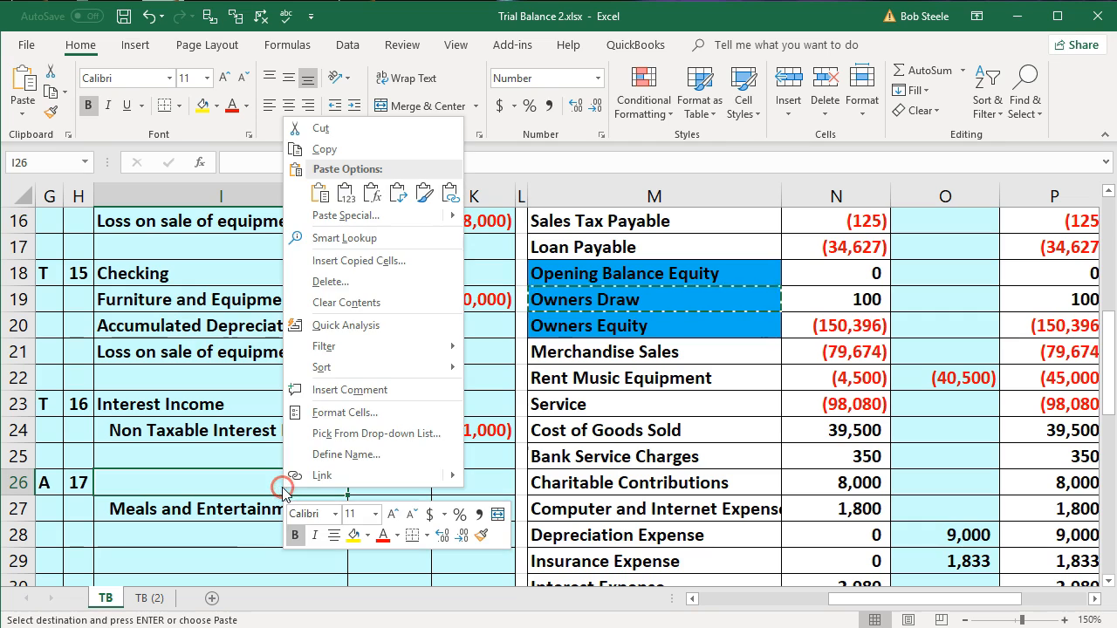
left_click(343, 194)
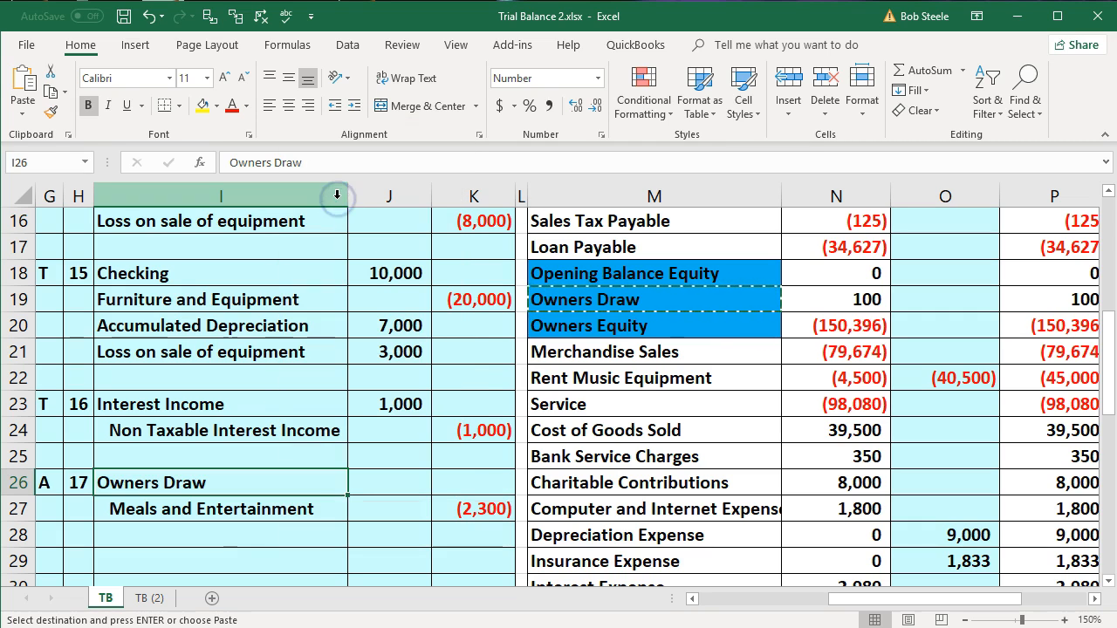
Enter the Owners Draw debit in J26 as a formula giving the negative of the credit in K27.
left_click(421, 481)
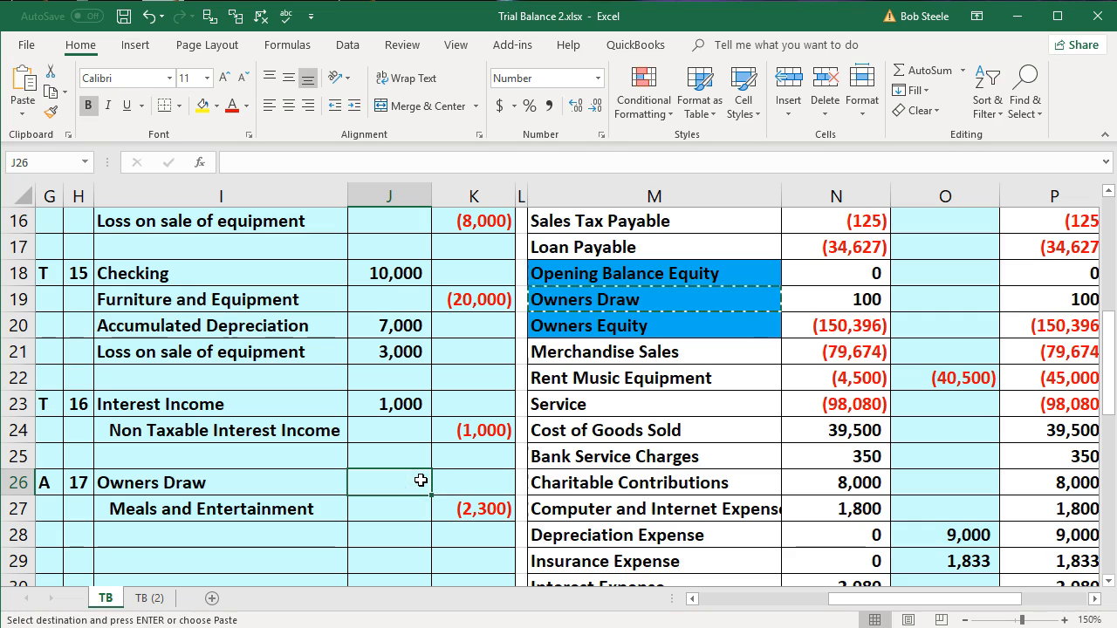
type("-")
key("Down")
key("Right")
key("Return")
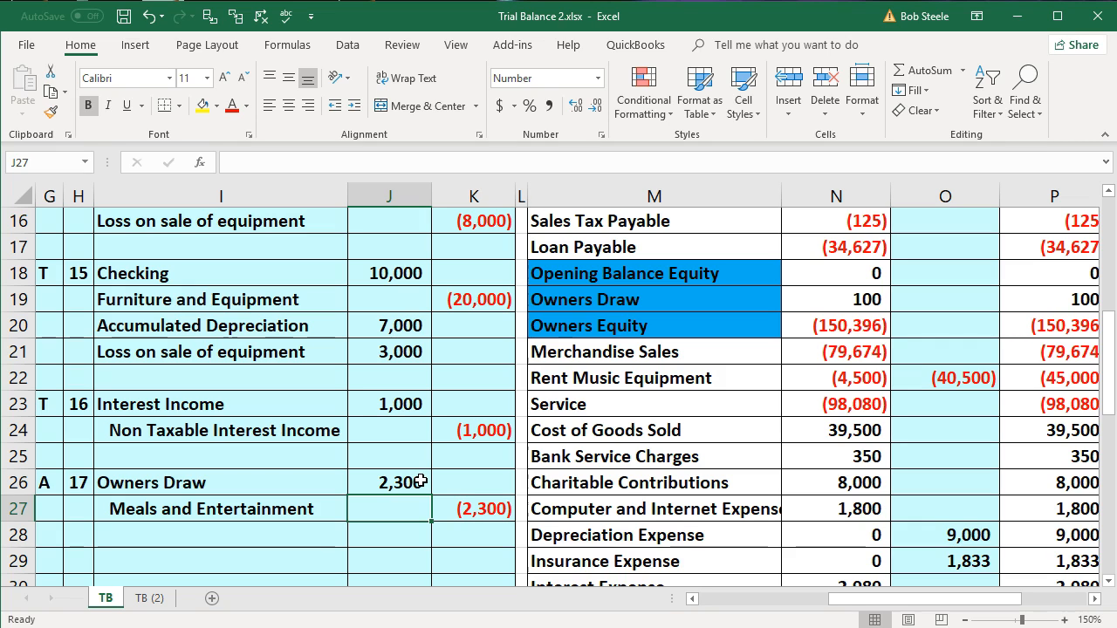
Post the Owners Draw debit to the worksheet's adjustment cell O19 as a link to J26.
left_click(229, 481)
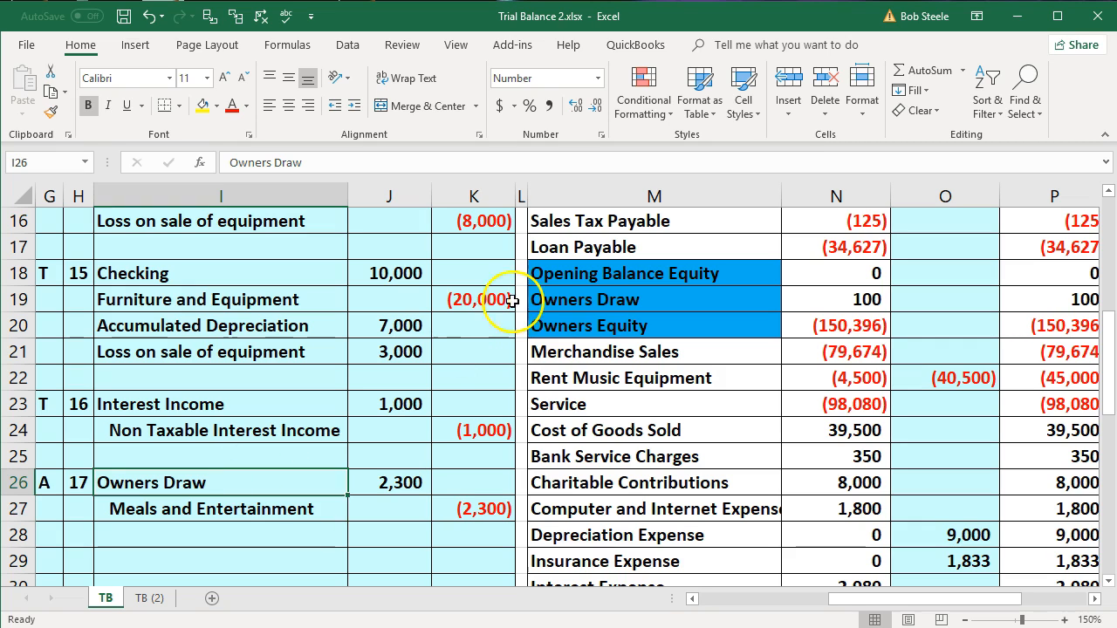
left_click(599, 293)
left_click(937, 303)
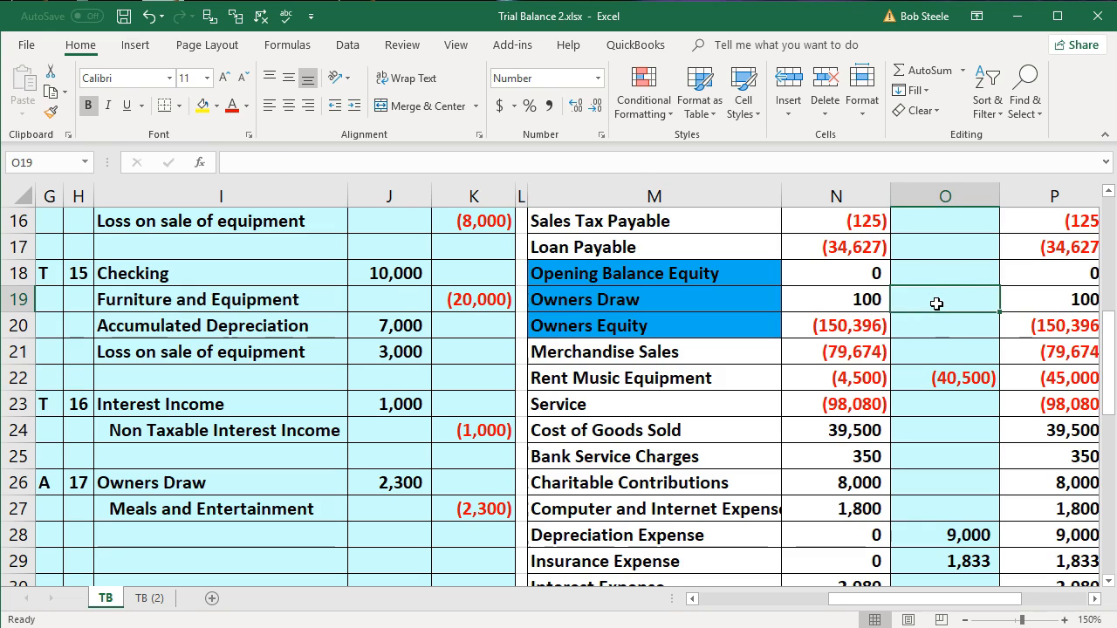
type("=")
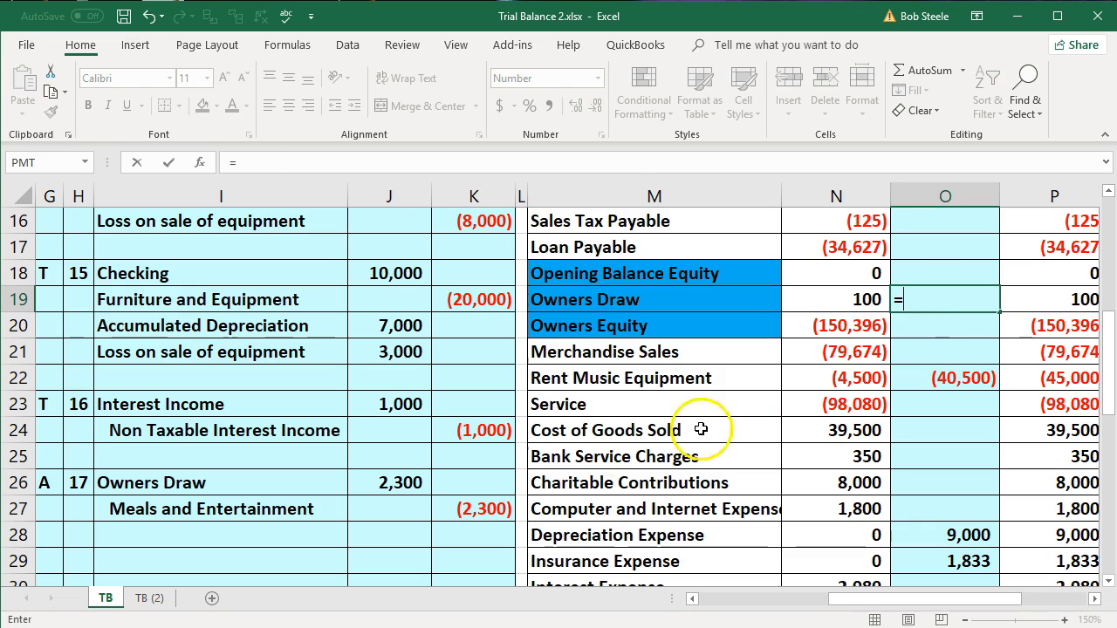
left_click(424, 481)
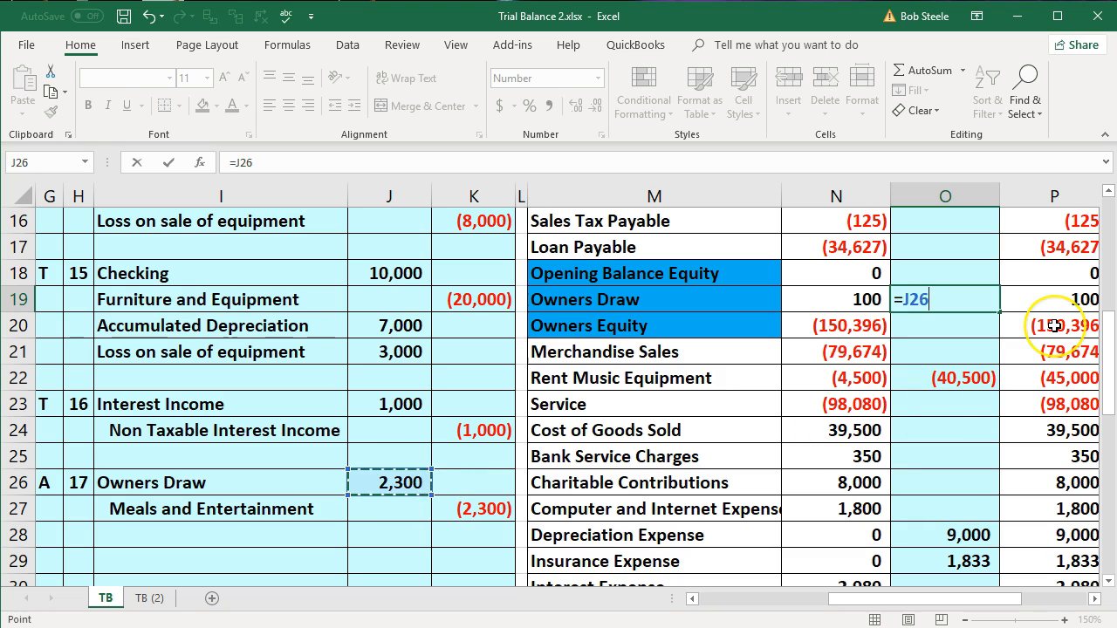
key("Return")
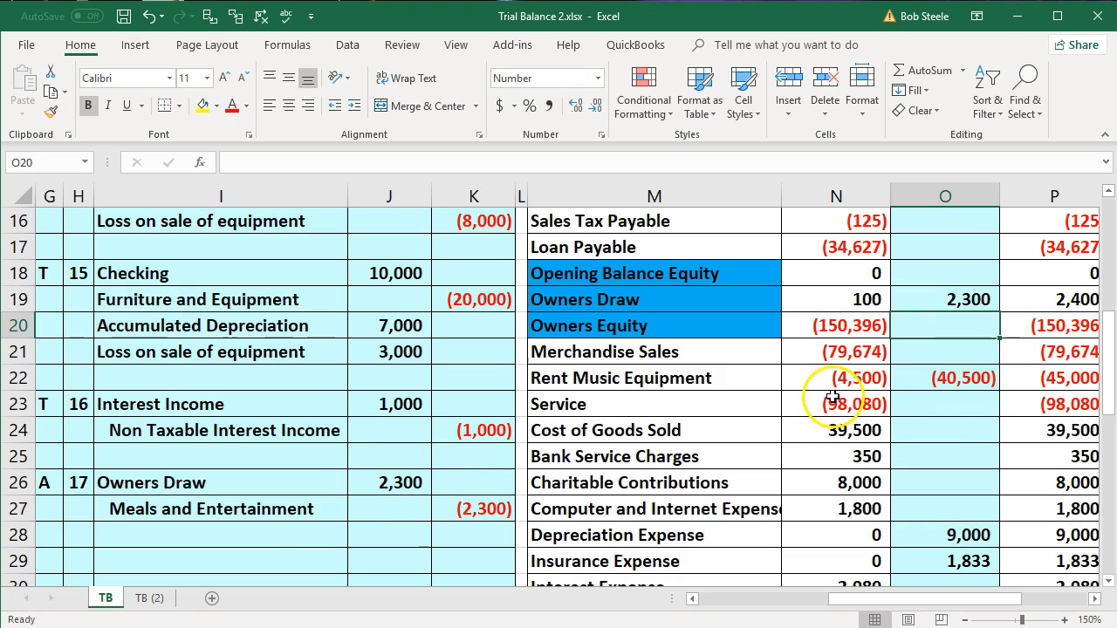
Post the Meals and Entertainment credit to the worksheet's adjustment cell O31 as a link to K27.
left_click_drag(271, 515, 470, 510)
scroll(471, 511, "down", 2)
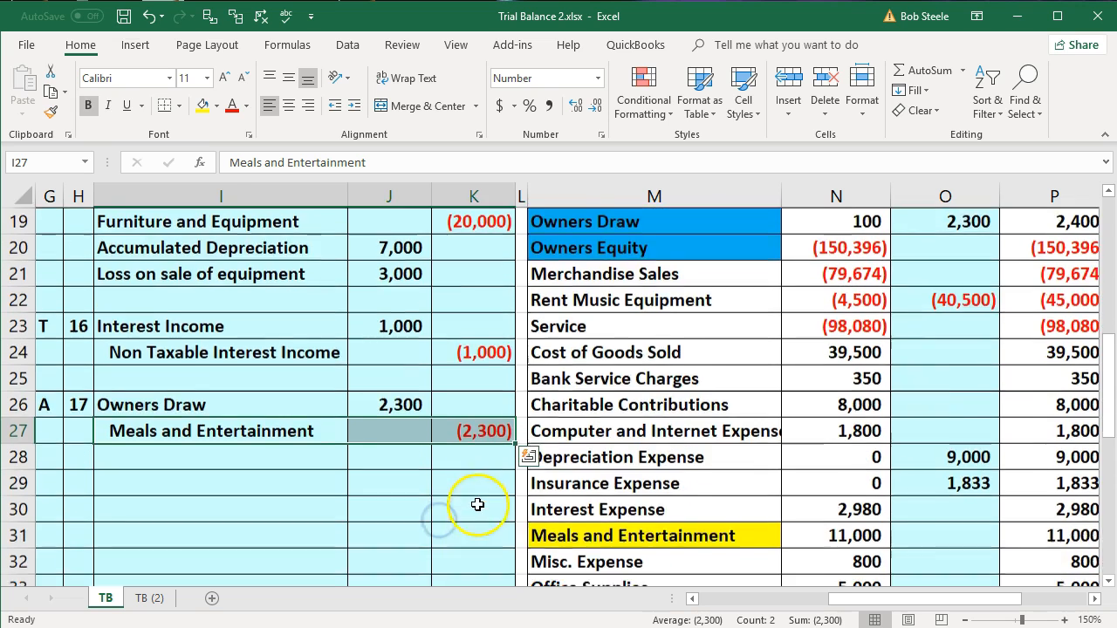
left_click(611, 458)
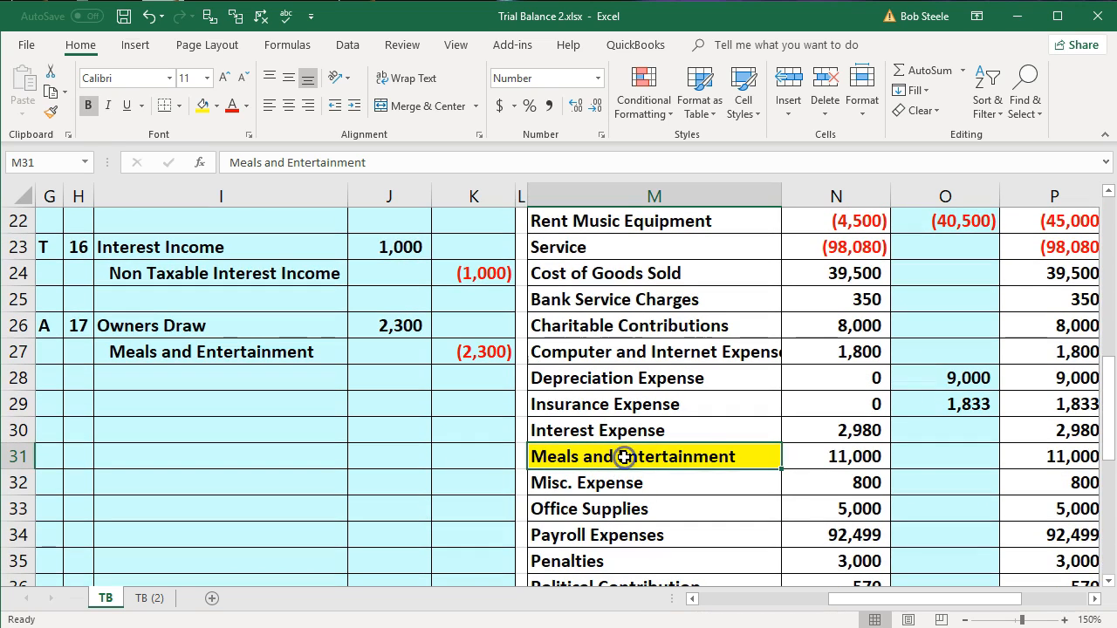
left_click(945, 459)
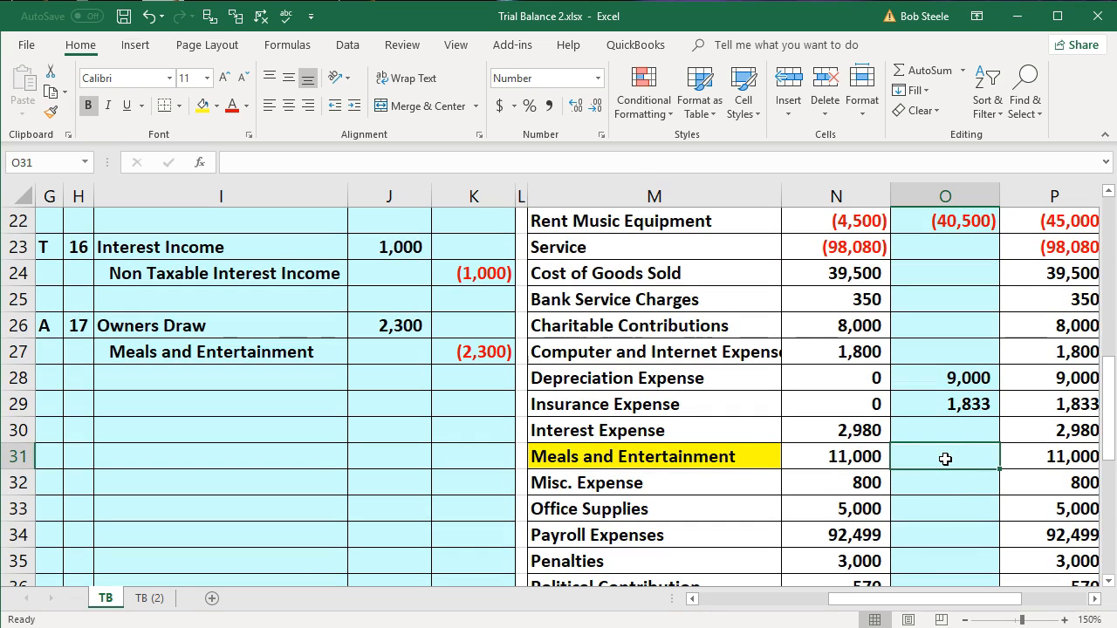
type("=")
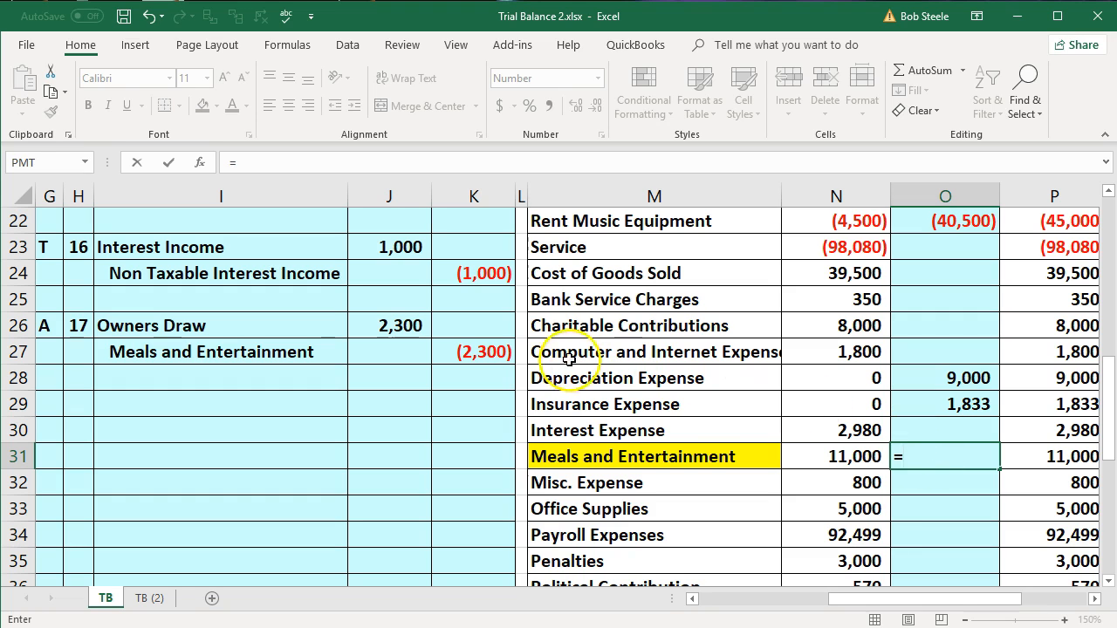
left_click(503, 358)
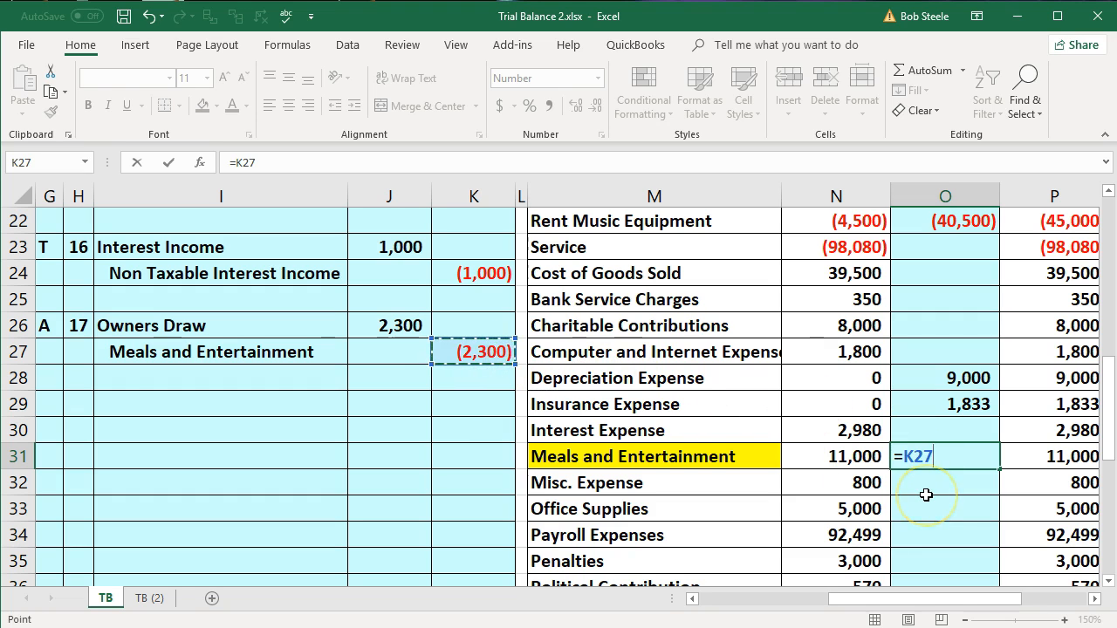
key("Return")
Review the Meals and Entertainment row's adjusted and tax adjustment amounts, and check the debit-credit totals and net income at the worksheet's end.
key("Up")
key("Right")
key("Right")
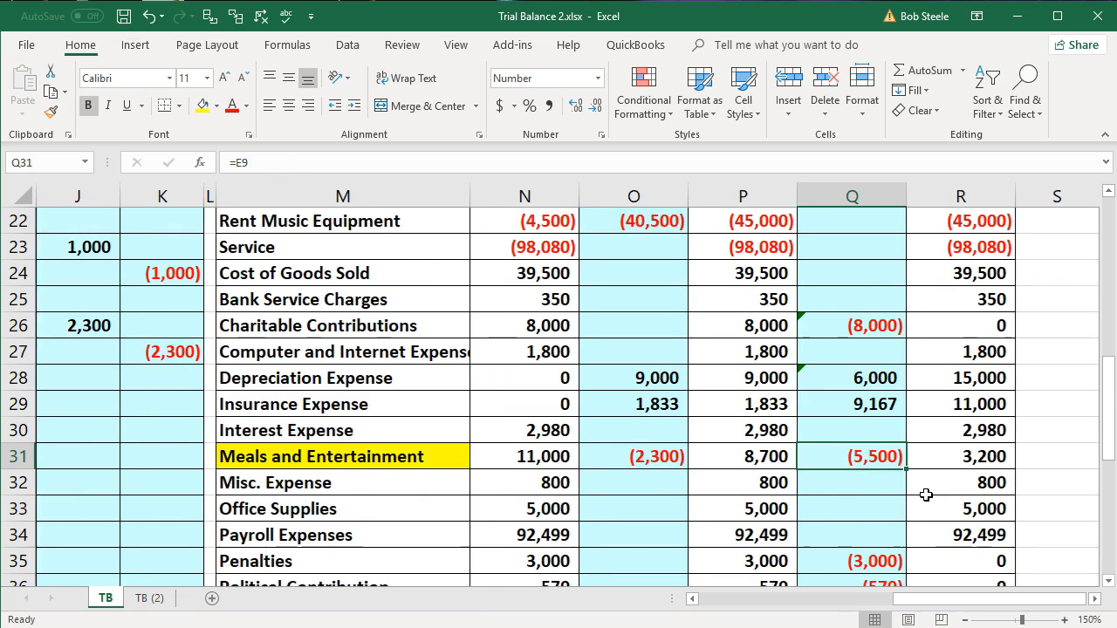
key("Left")
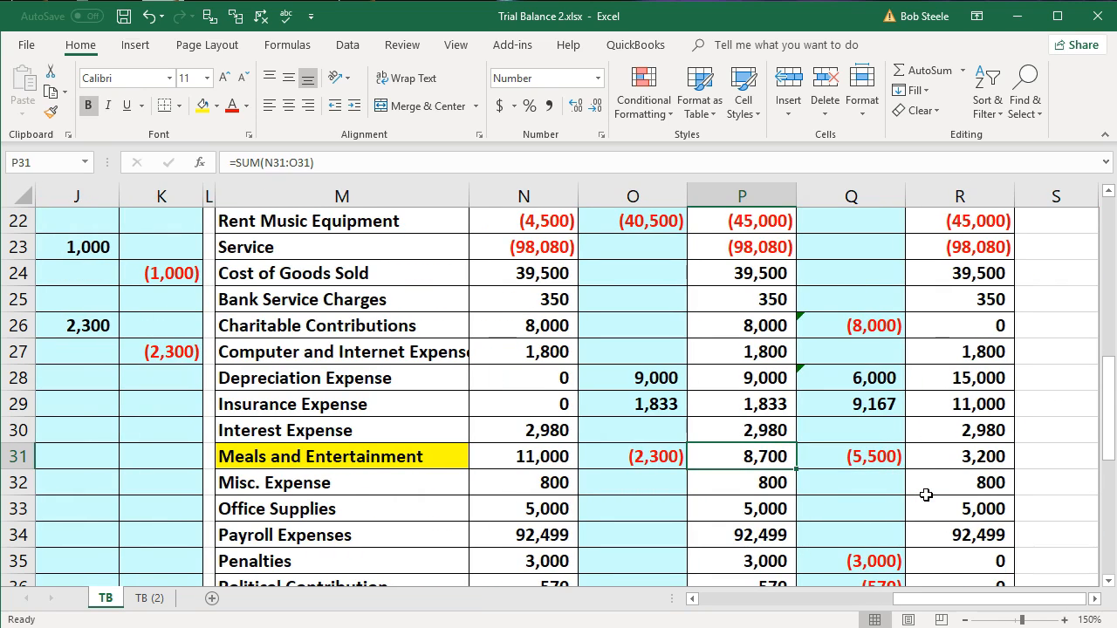
scroll(926, 495, "down", 6)
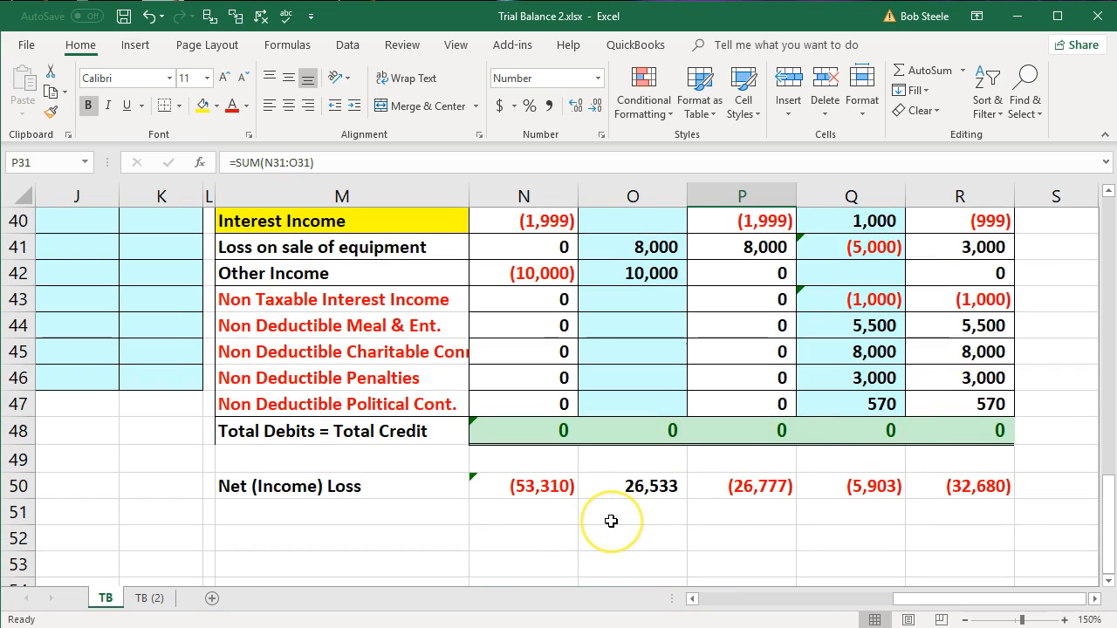
scroll(611, 521, "up", 3)
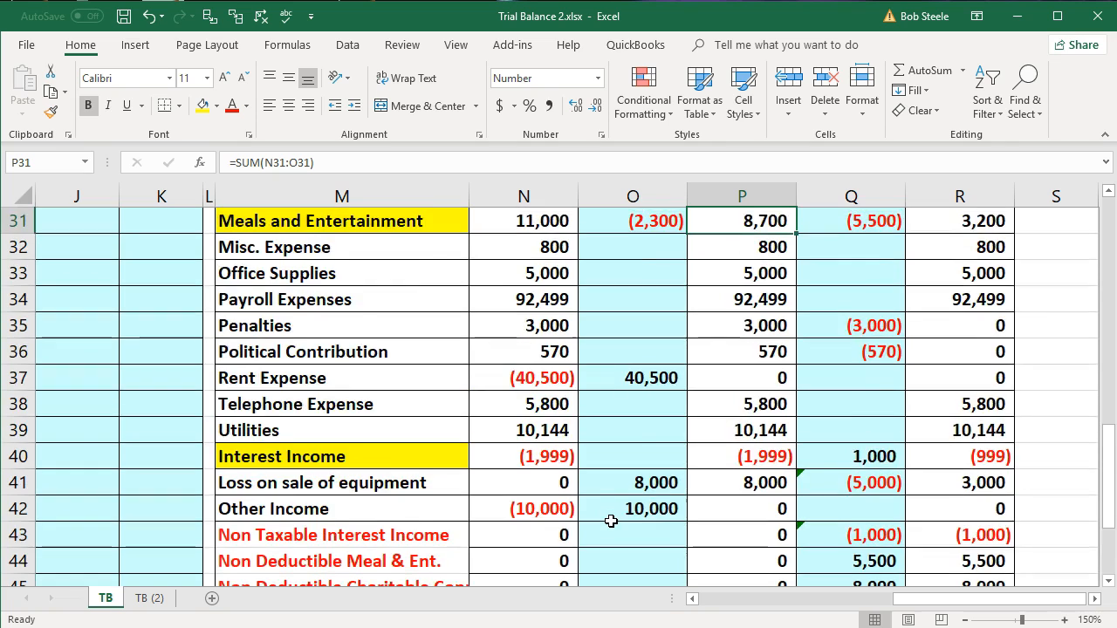
scroll(611, 521, "up", 2)
scroll(611, 521, "up", 1)
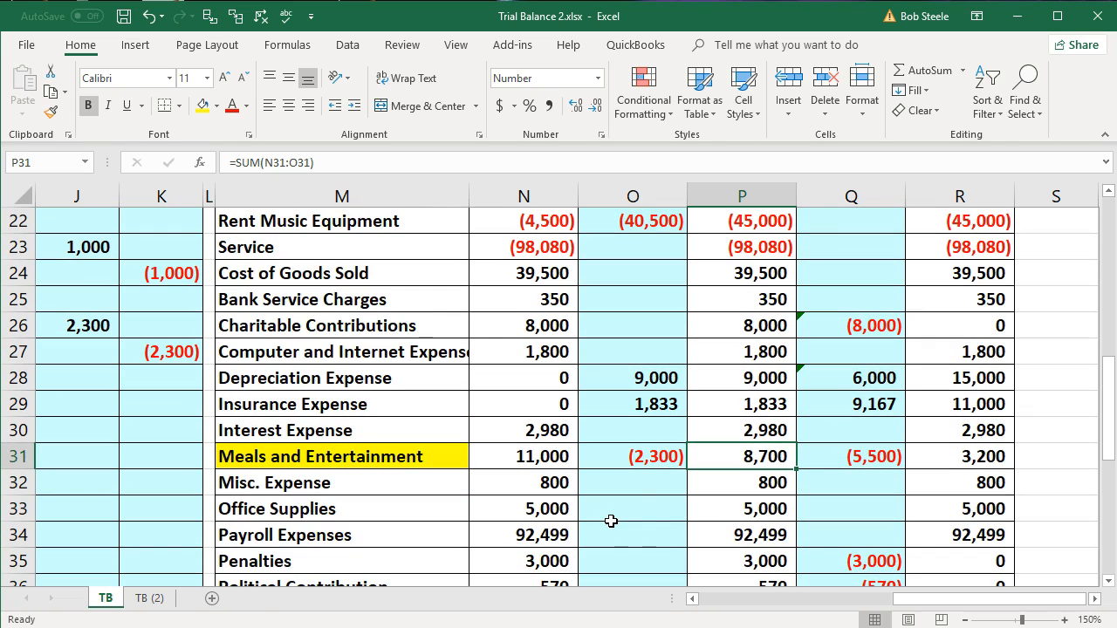
left_click(860, 461)
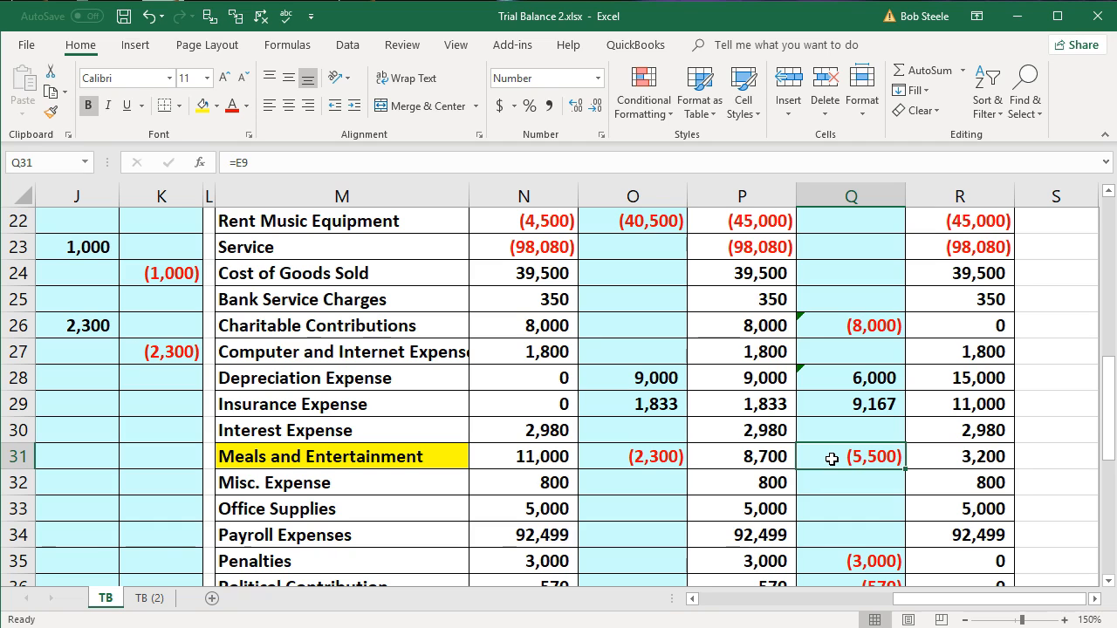
Highlight the final Meals and Entertainment balance in cell R31 with a yellow fill.
left_click(947, 454)
right_click(947, 453)
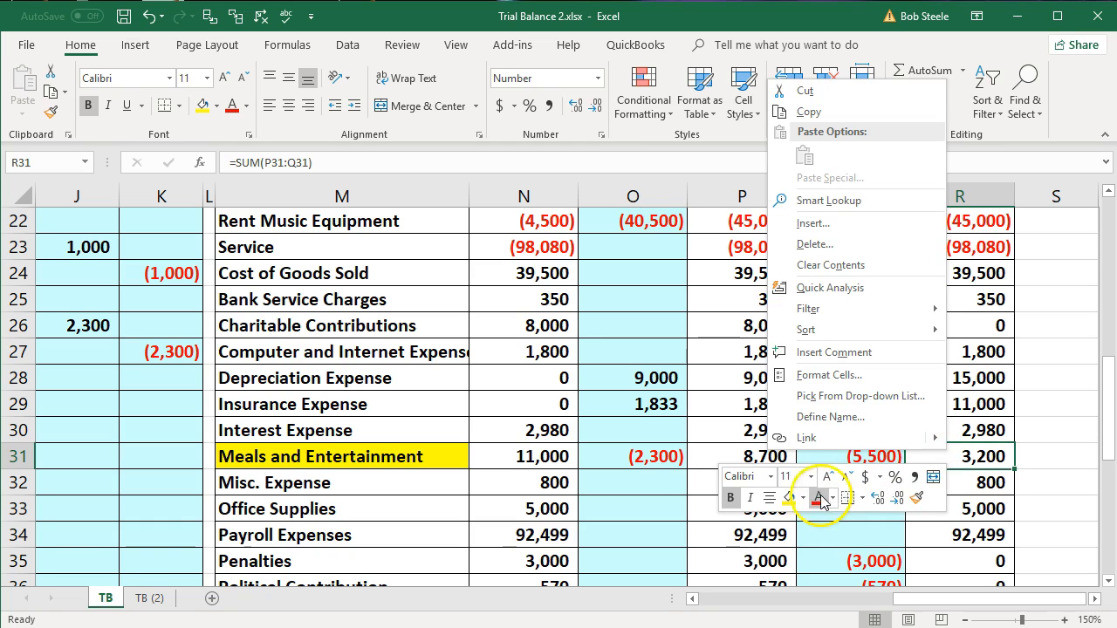
left_click(791, 498)
left_click(780, 447)
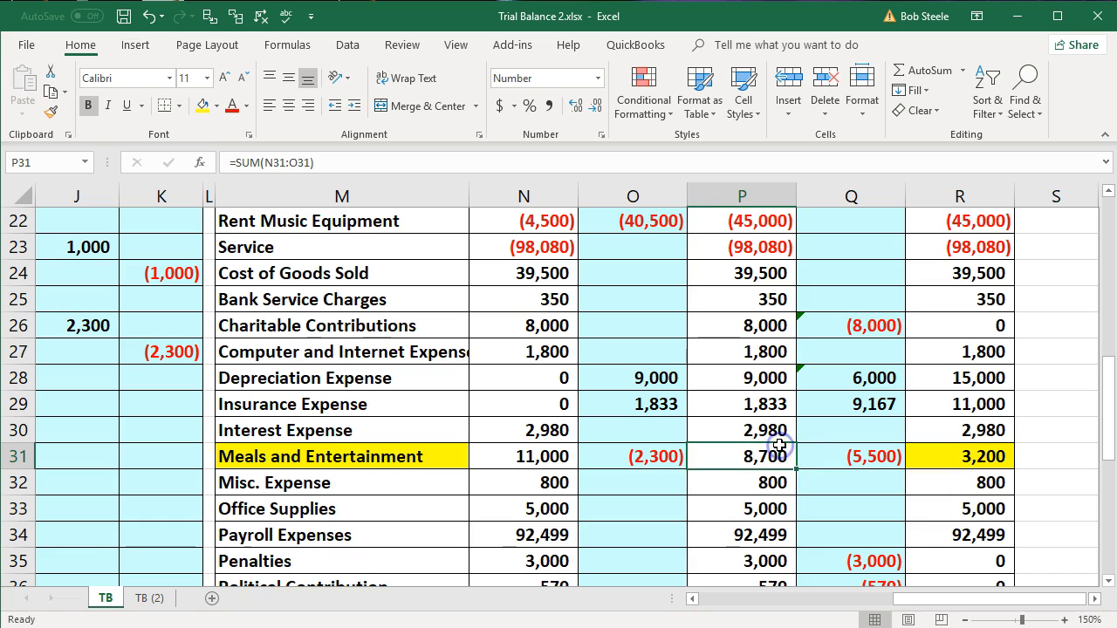